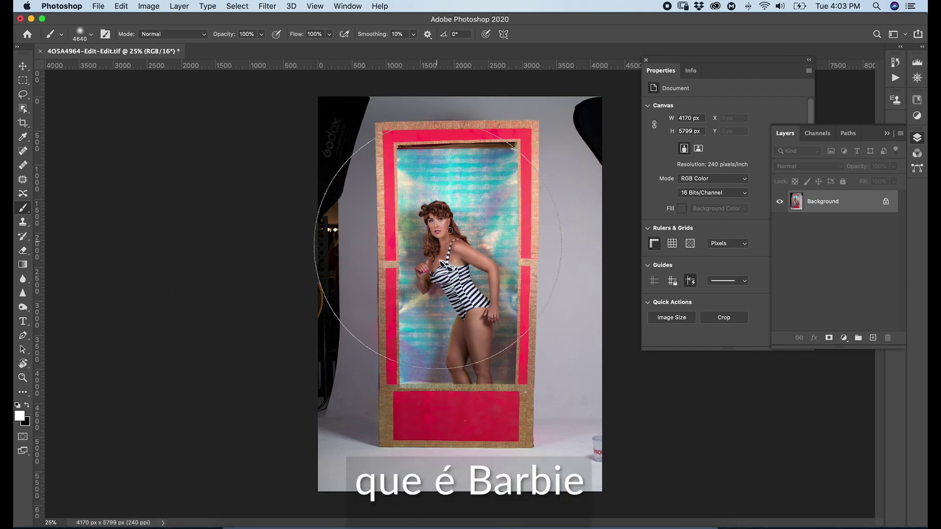
# - Reduce the brush size to 357 px and duplicate the Background layer
pyautogui.moveTo(450, 251)
pyautogui.mouseDown()
pyautogui.moveTo(73, 326)
pyautogui.moveTo(94, 321)
pyautogui.mouseUp()
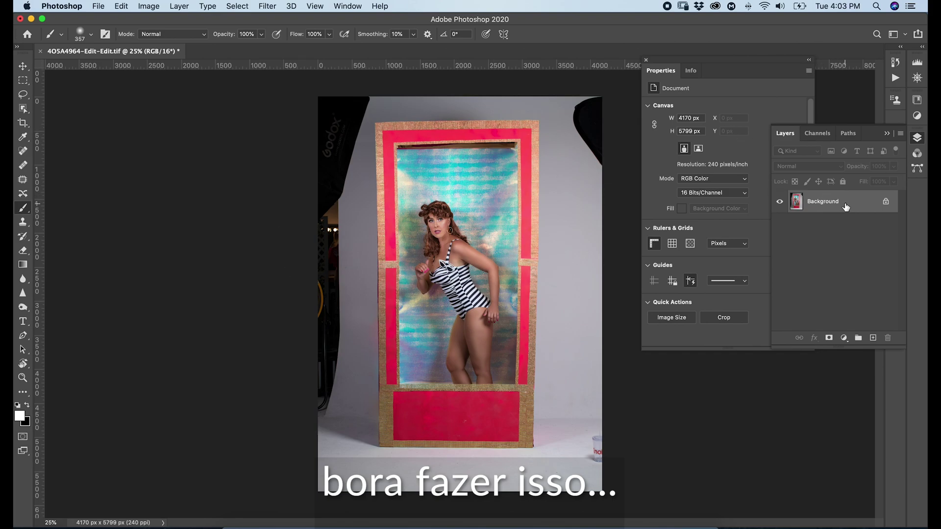
pyautogui.moveTo(838, 202); pyautogui.dragTo(875, 338)
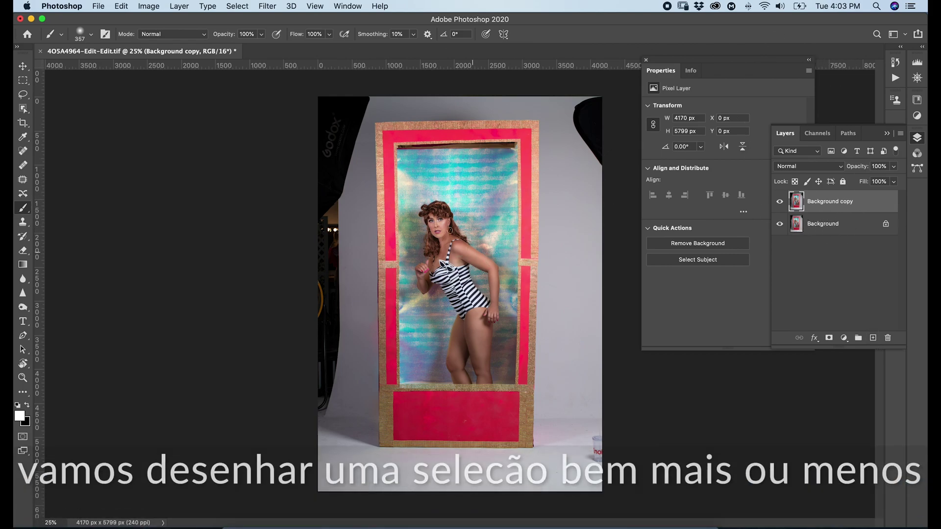
# - Lasso the dark studio equipment in the photo's two upper corners and add the cup near the lower right edge to the selection
pyautogui.click(23, 95)
pyautogui.moveTo(566, 102)
pyautogui.mouseDown()
pyautogui.moveTo(561, 122)
pyautogui.moveTo(581, 167)
pyautogui.moveTo(613, 206)
pyautogui.moveTo(614, 102)
pyautogui.moveTo(602, 91)
pyautogui.moveTo(564, 100)
pyautogui.mouseUp()
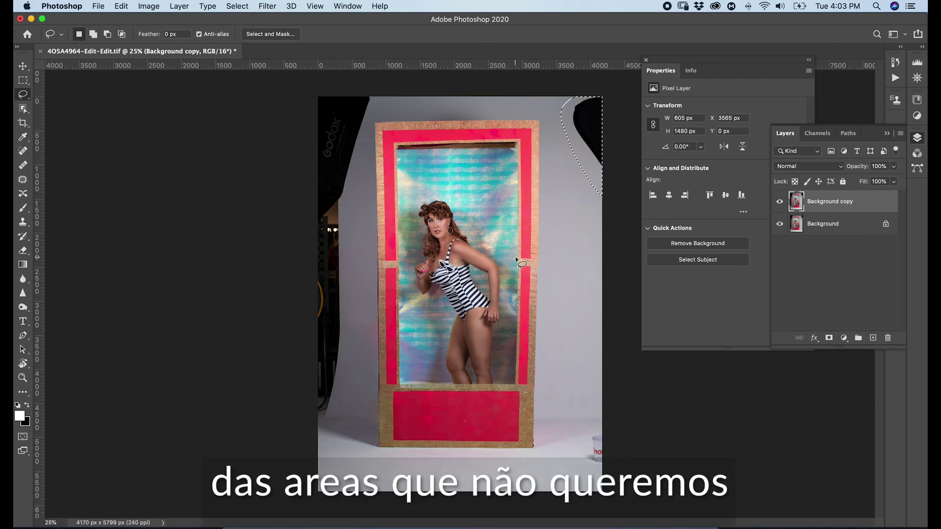
pyautogui.keyDown('shift'); pyautogui.click(377, 97); pyautogui.keyUp('shift')
pyautogui.moveTo(371, 113)
pyautogui.mouseDown()
pyautogui.moveTo(350, 194)
pyautogui.moveTo(323, 229)
pyautogui.moveTo(297, 204)
pyautogui.moveTo(299, 88)
pyautogui.moveTo(384, 88)
pyautogui.mouseUp()
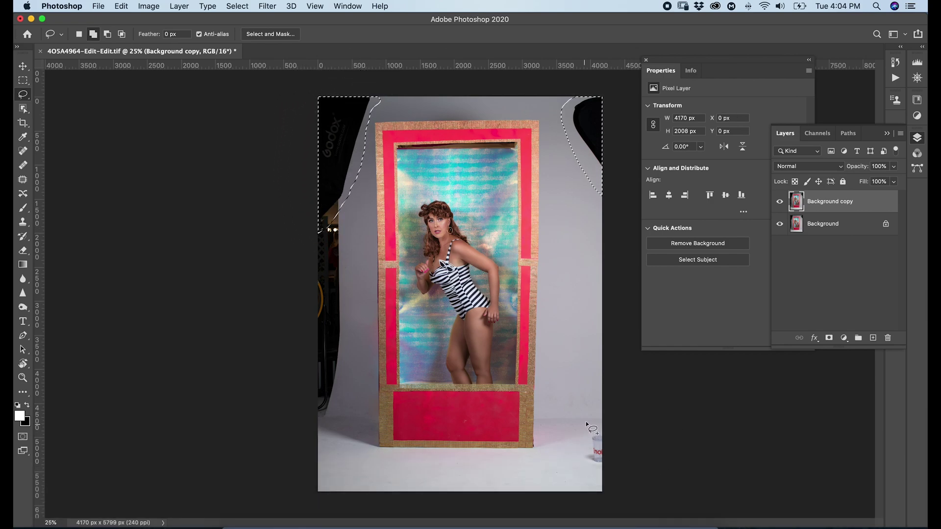
pyautogui.moveTo(598, 416); pyautogui.dragTo(622, 486)
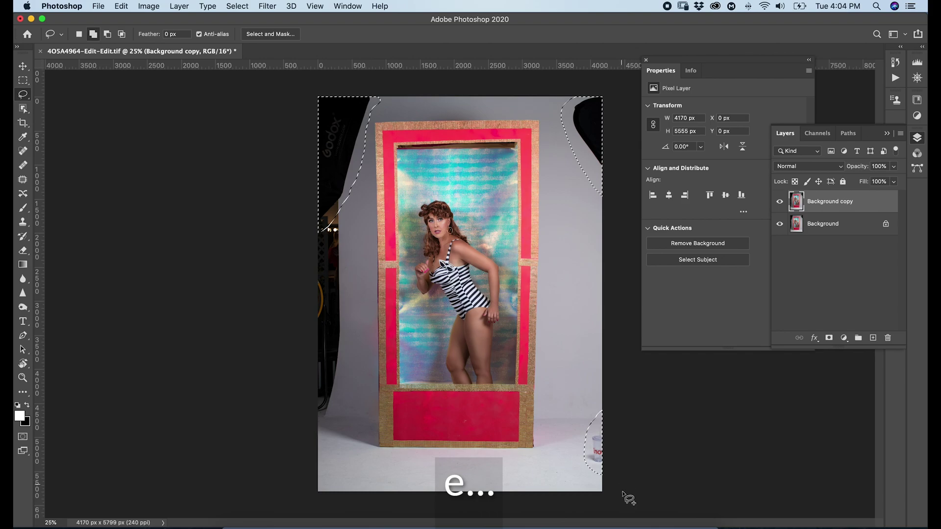
# - Fill the selected areas with Content-Aware contents at 100% opacity, and deselect
pyautogui.click(123, 11)
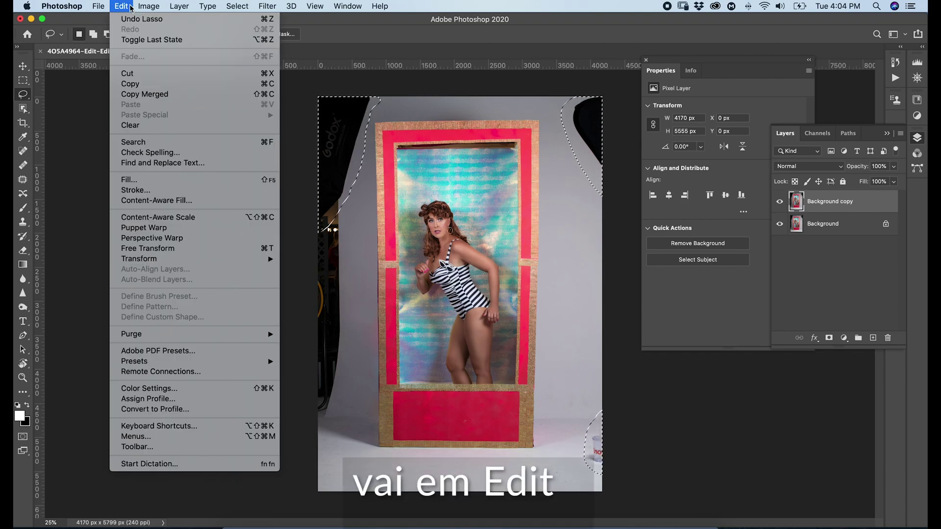
pyautogui.click(163, 184)
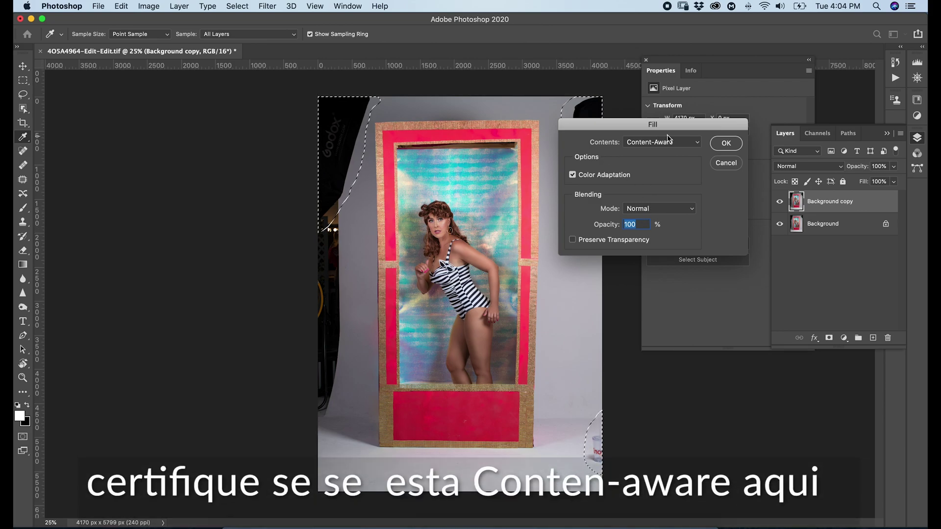
pyautogui.click(692, 143)
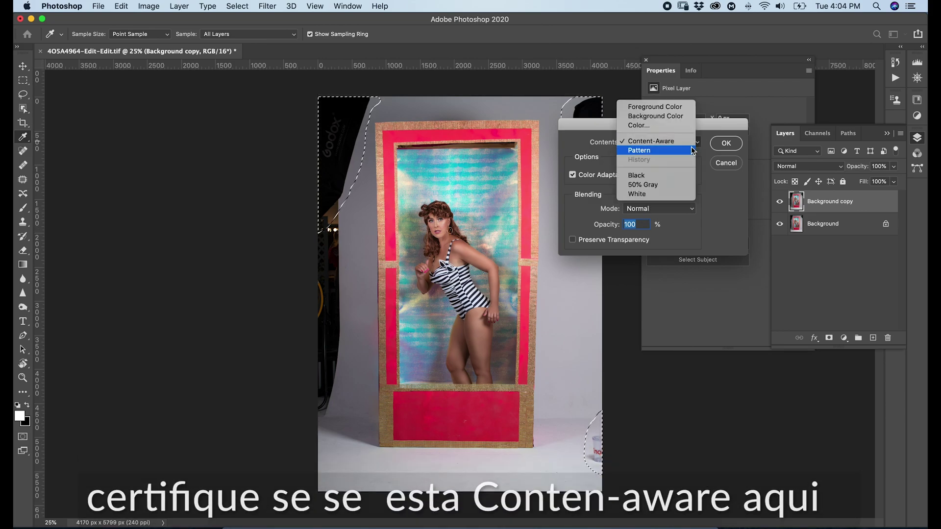
pyautogui.click(659, 141)
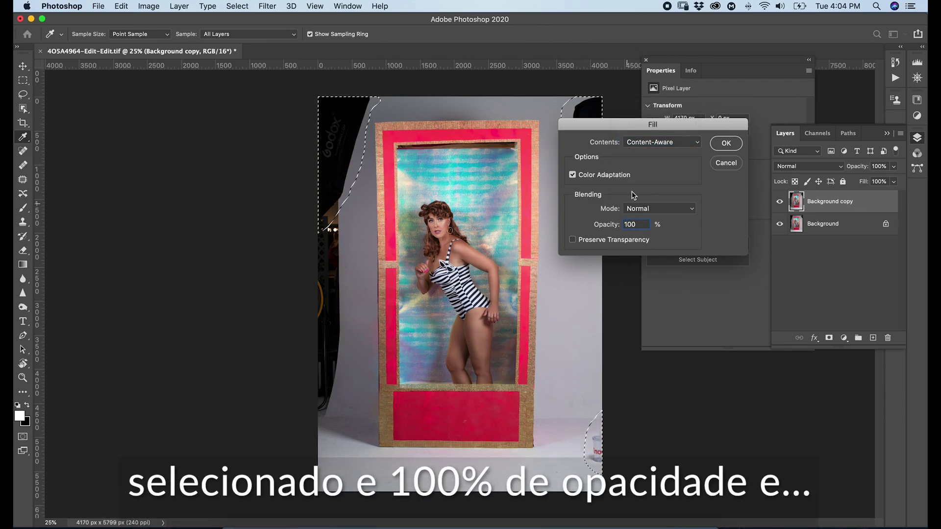
pyautogui.click(725, 144)
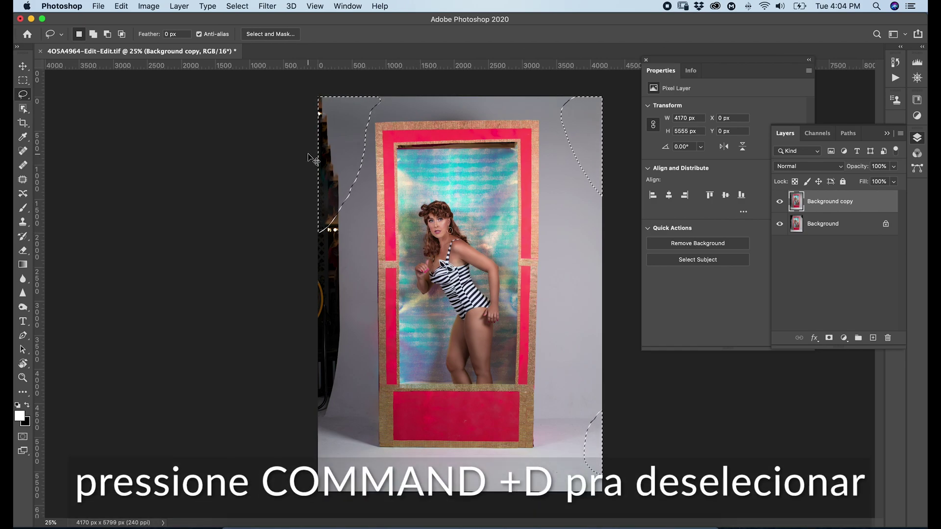
pyautogui.press('super+d')
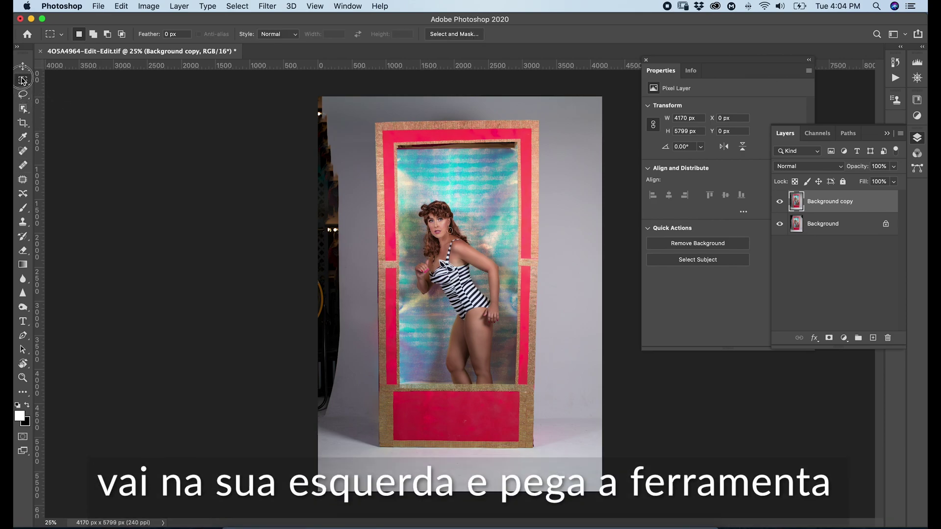
# - Marquee-select a strip about 428 × 4738 px along the photo's left edge, stretch it outward to about 442% width, and deselect
pyautogui.click(23, 80)
pyautogui.click(63, 80)
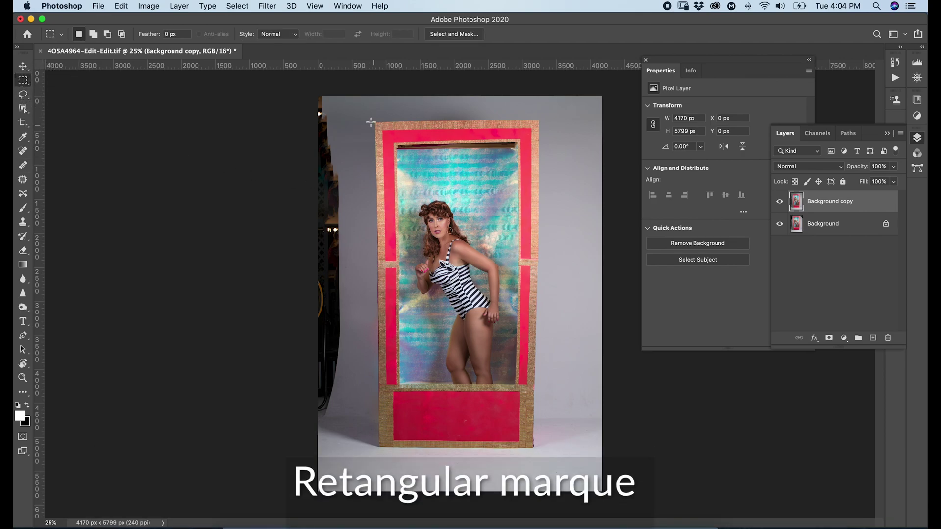
pyautogui.moveTo(347, 92); pyautogui.dragTo(310, 420)
pyautogui.press('shift')
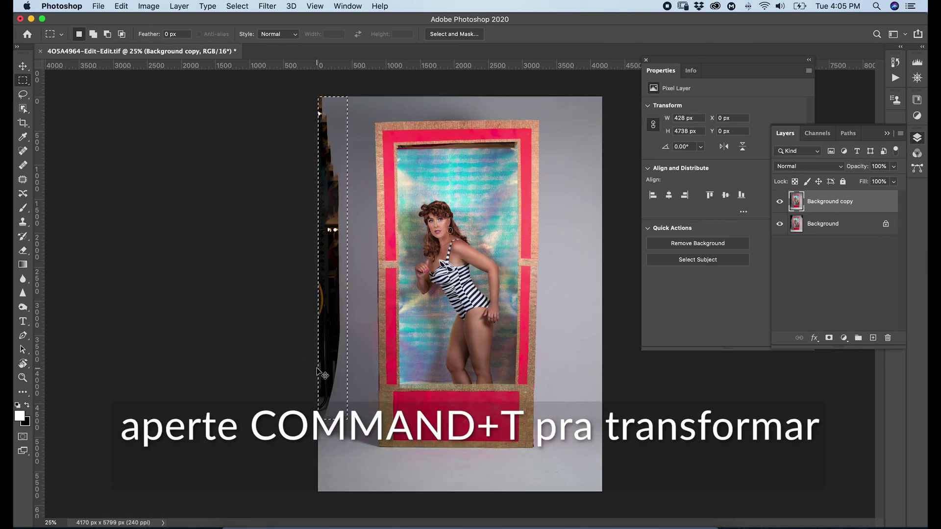
pyautogui.press('super+t')
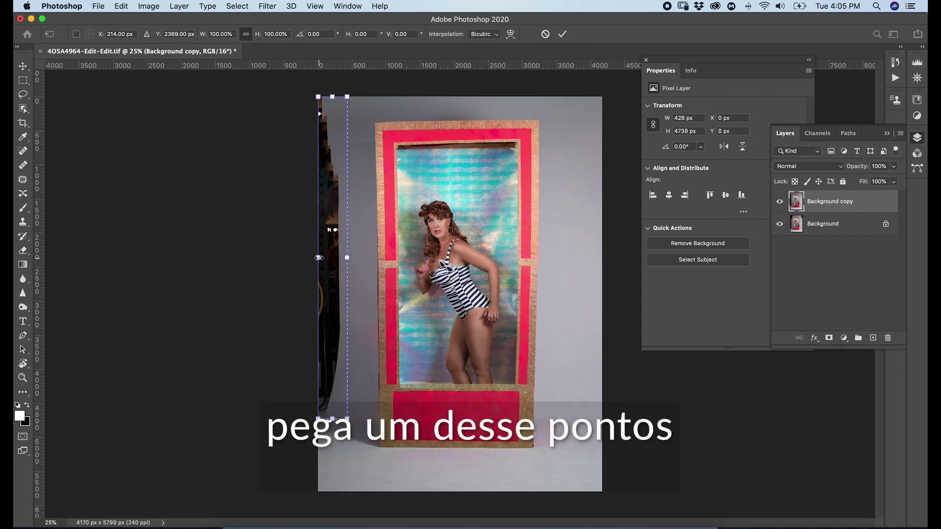
pyautogui.moveTo(317, 258); pyautogui.dragTo(218, 266)
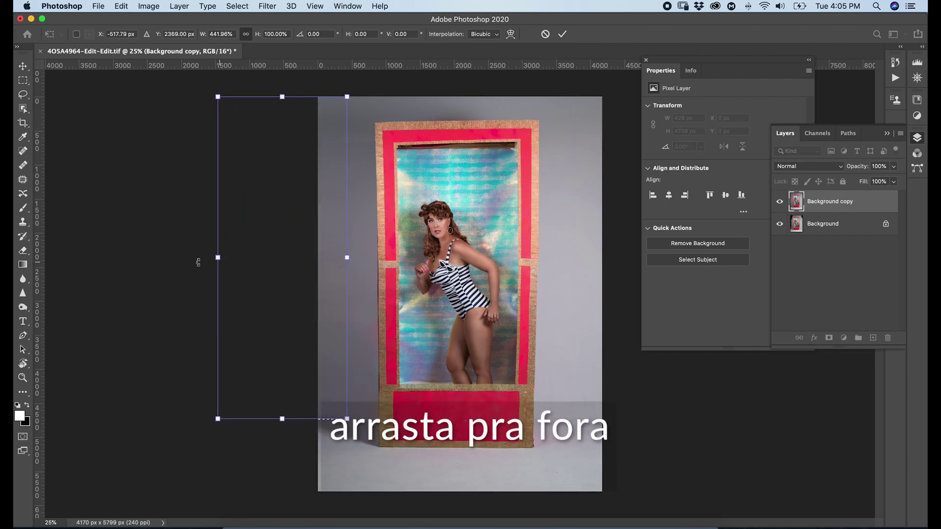
pyautogui.click(562, 35)
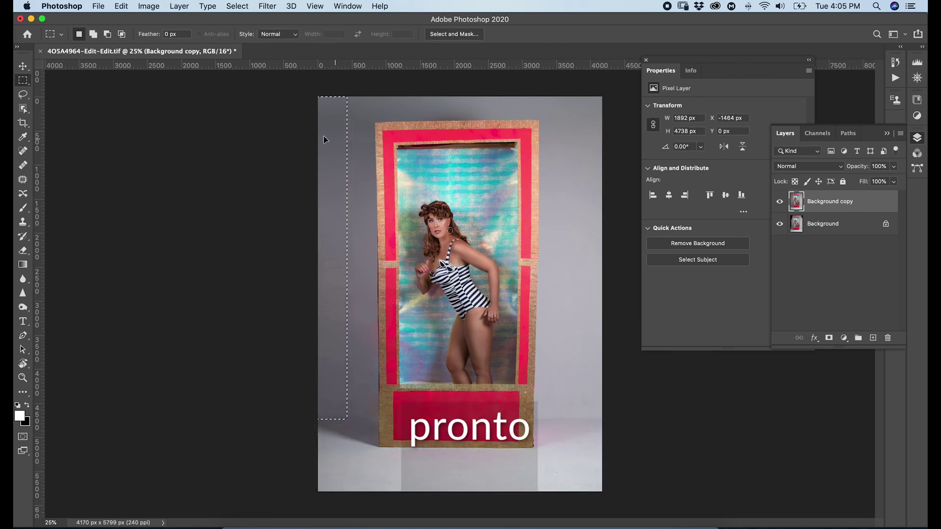
pyautogui.click(356, 226)
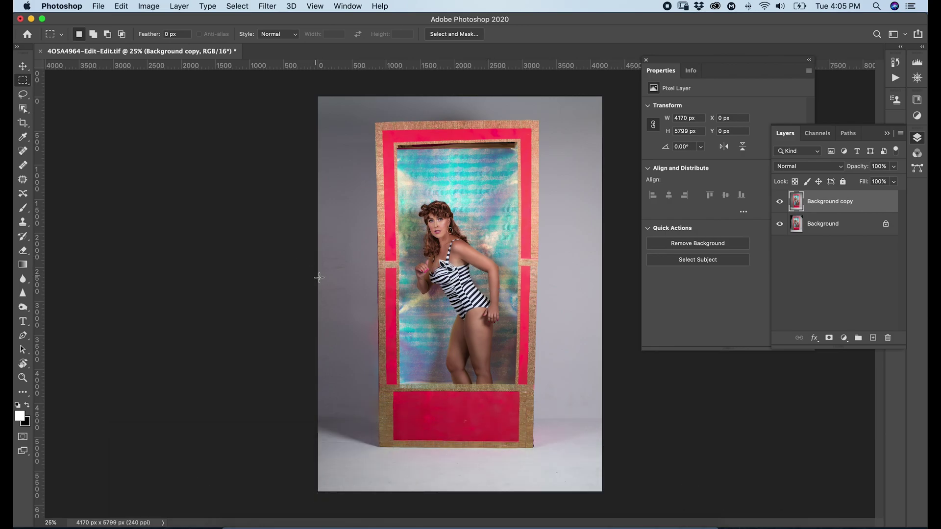
# - Select a strip about 1794 × 168 px across the top of the iridescent backdrop and copy it to a new layer
pyautogui.scroll(5, 396, 264)
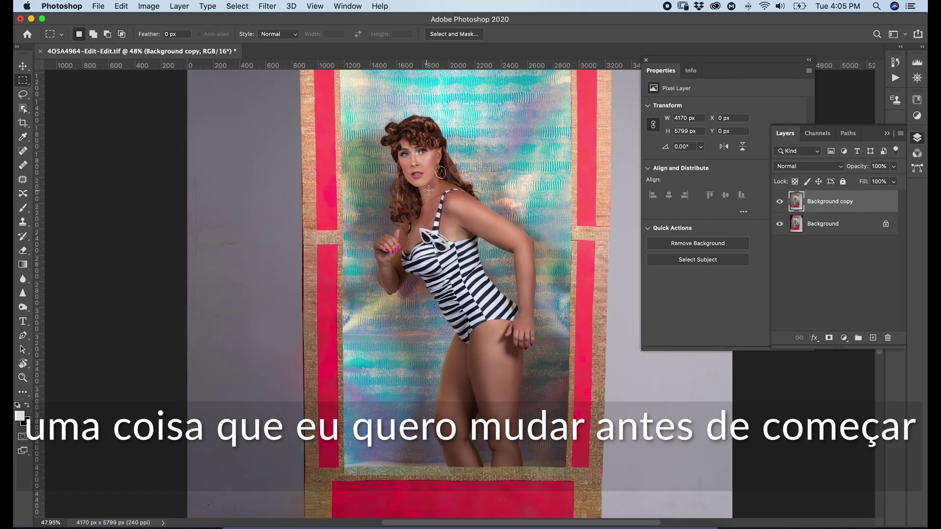
pyautogui.scroll(2, 414, 201)
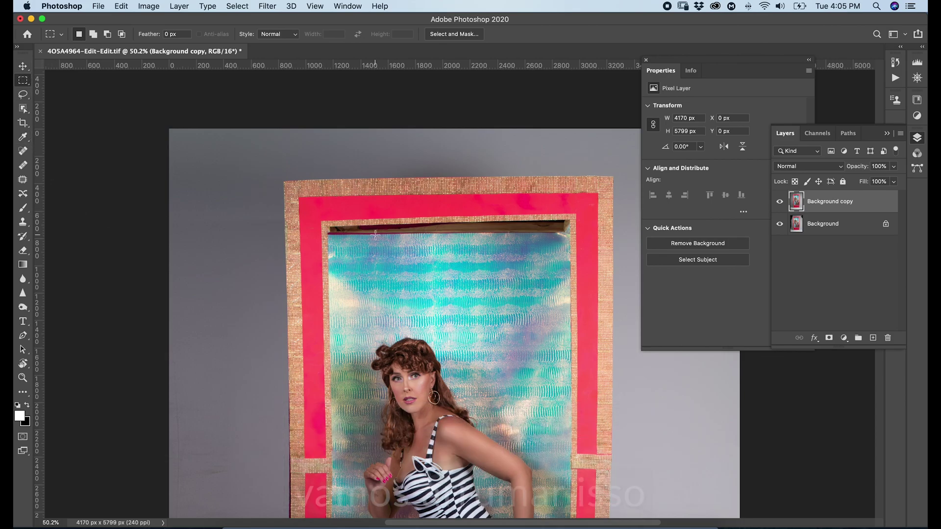
pyautogui.moveTo(334, 243); pyautogui.dragTo(572, 266)
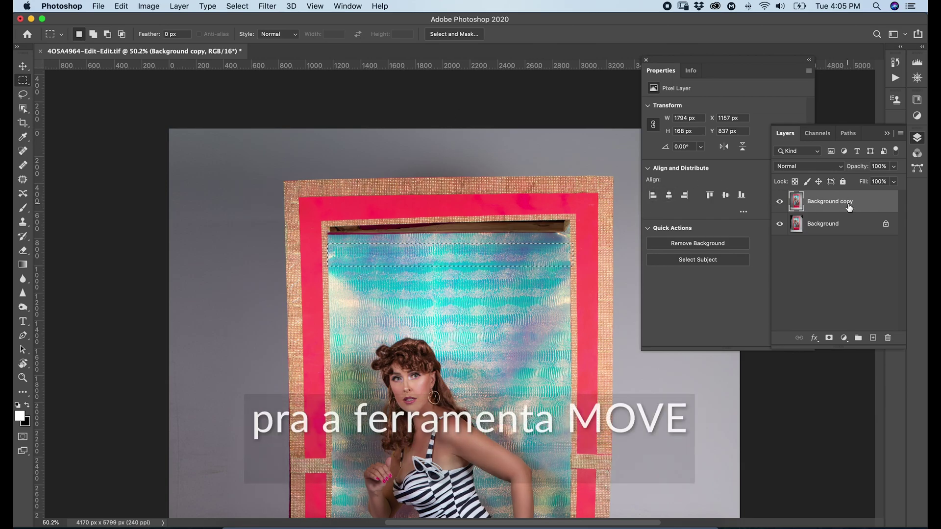
pyautogui.press('super+j')
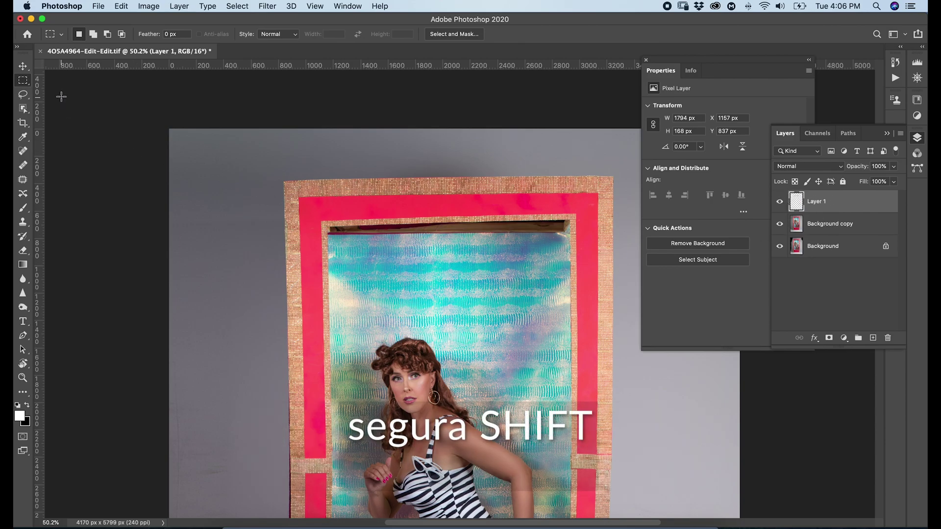
# - Stretch the copied strip upward to about 204% height to cover the dark gap, and fit its left side to the frame opening
pyautogui.click(23, 65)
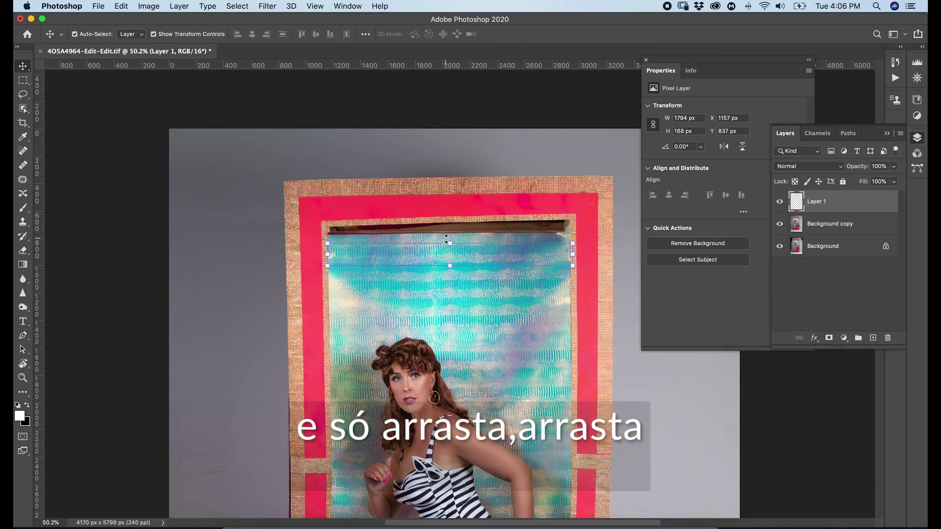
pyautogui.moveTo(450, 242); pyautogui.dragTo(450, 220)
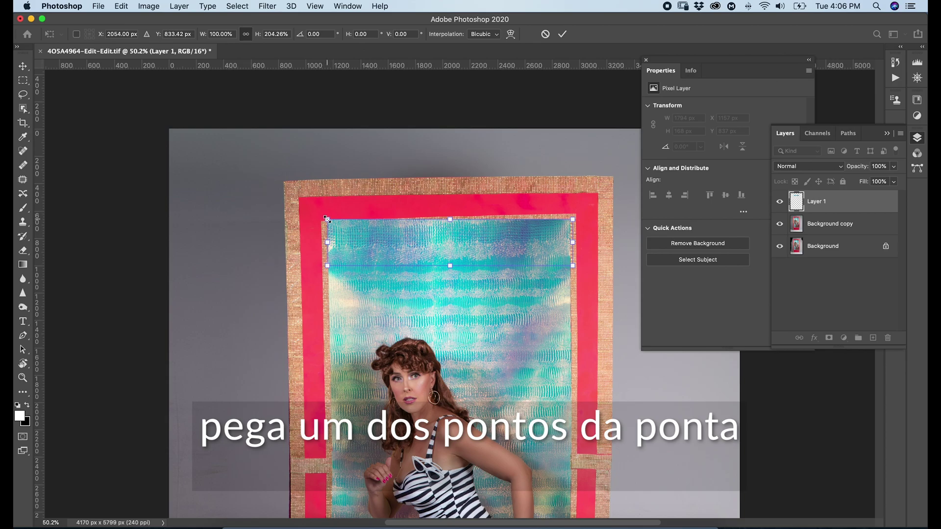
pyautogui.moveTo(327, 224); pyautogui.dragTo(330, 227)
pyautogui.moveTo(328, 245); pyautogui.dragTo(329, 246)
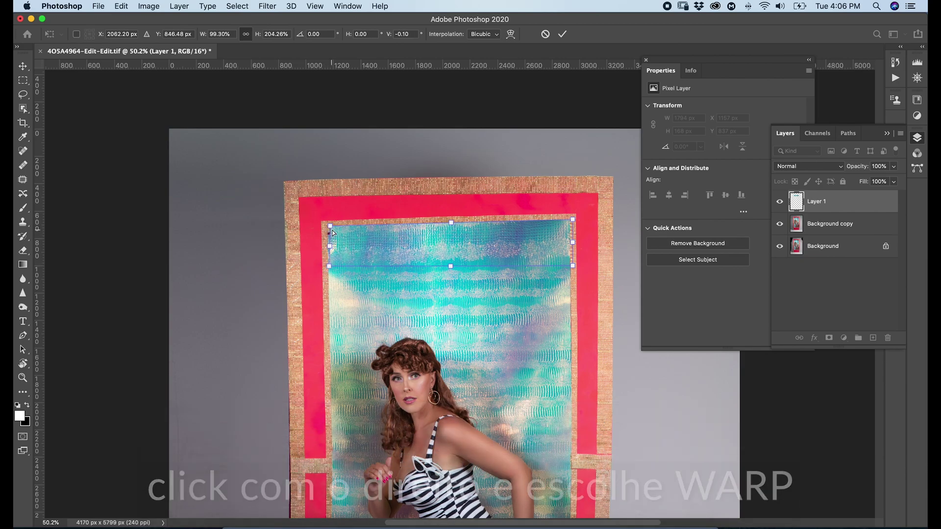
# - Warp the strip's left edge slightly outward to meet the frame, apply the transformation, and merge the strip into Background copy
pyautogui.rightClick(431, 240)
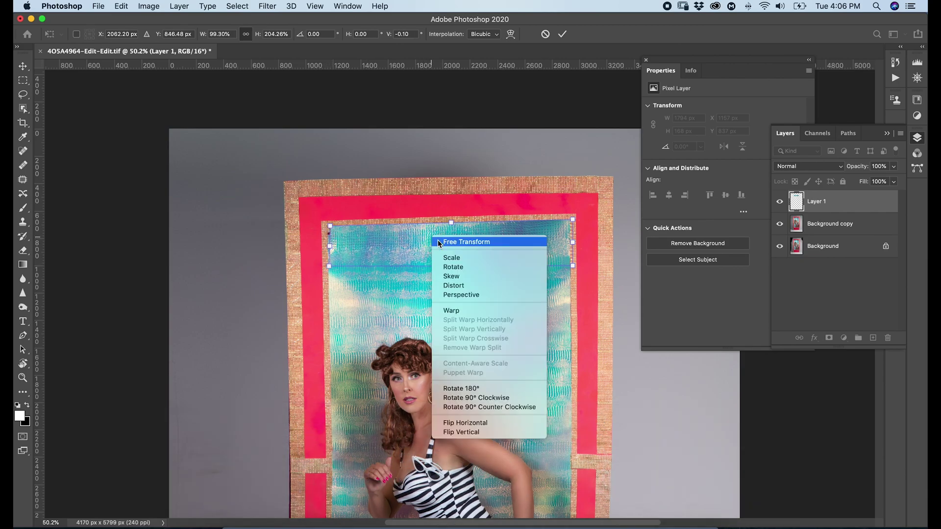
pyautogui.click(454, 309)
pyautogui.moveTo(331, 242); pyautogui.dragTo(325, 241)
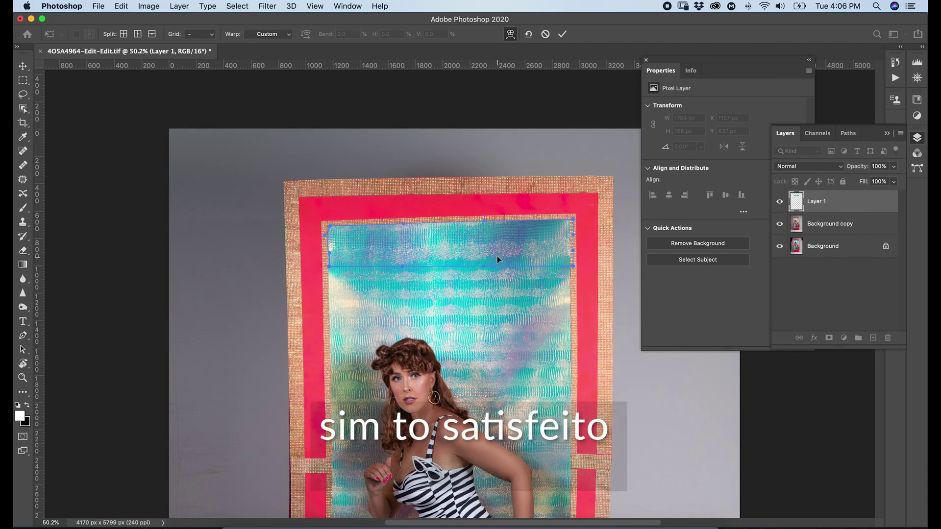
pyautogui.click(562, 34)
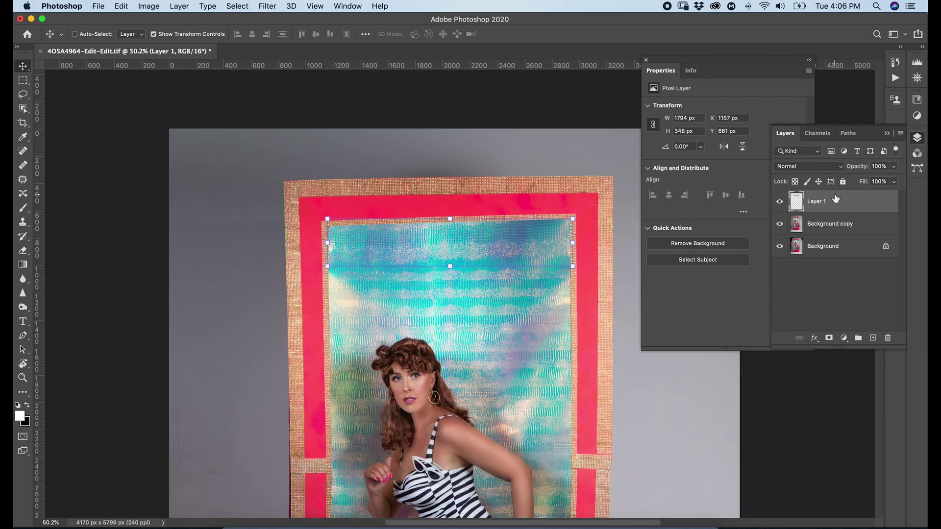
pyautogui.press('super+e')
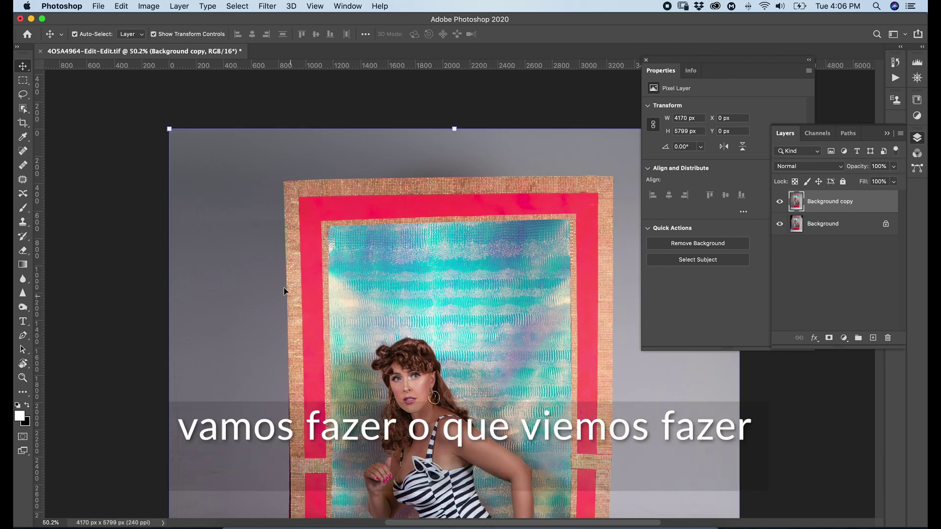
# - Add a Selective Color adjustment layer above Background copy
pyautogui.scroll(-3, 363, 259)
pyautogui.scroll(-5, 337, 246)
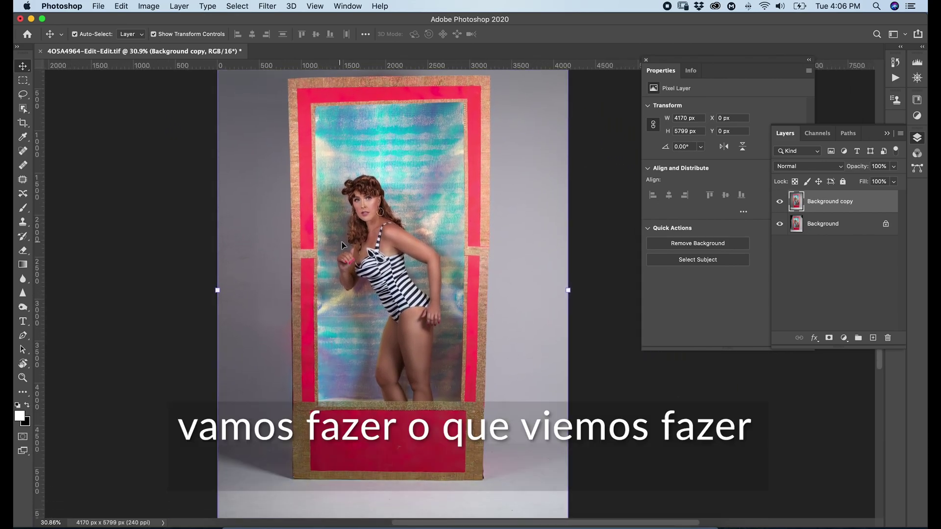
pyautogui.scroll(-2, 365, 258)
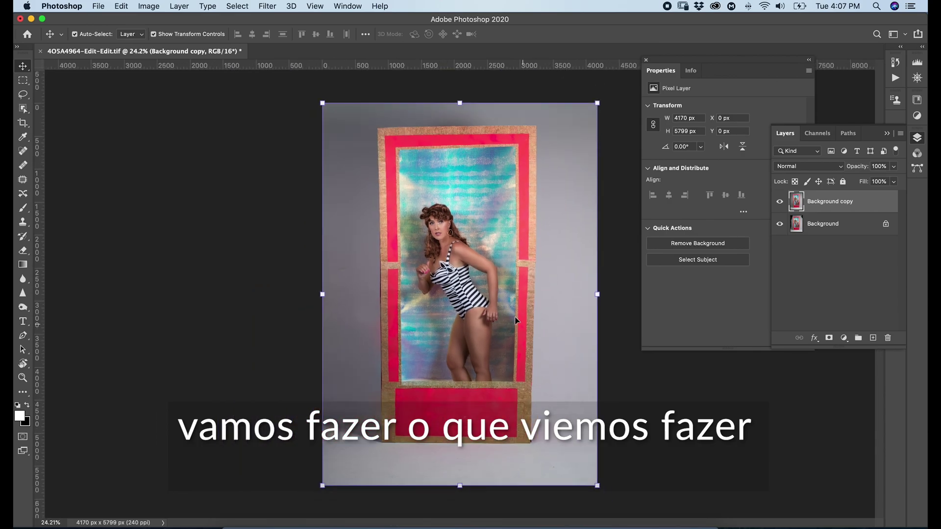
pyautogui.click(845, 339)
pyautogui.moveTo(880, 516)
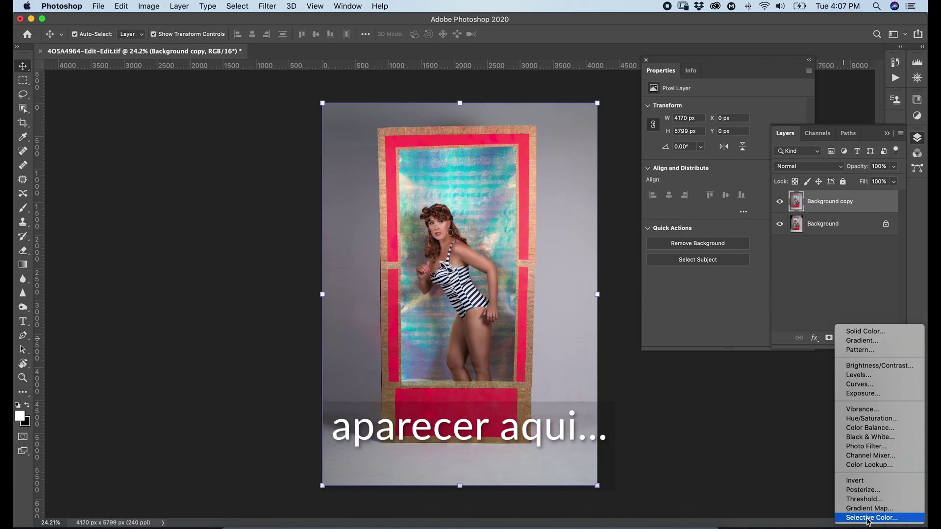
pyautogui.click(868, 519)
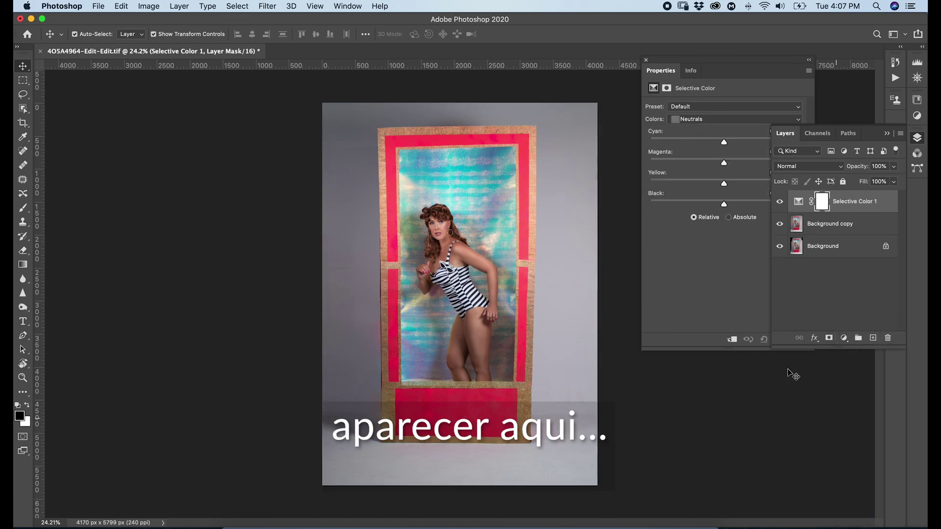
# - Try shifting the Yellows to Cyan, Magenta and Yellow -100% with Black +31%, and reset the Selective Color adjustment
pyautogui.click(753, 70)
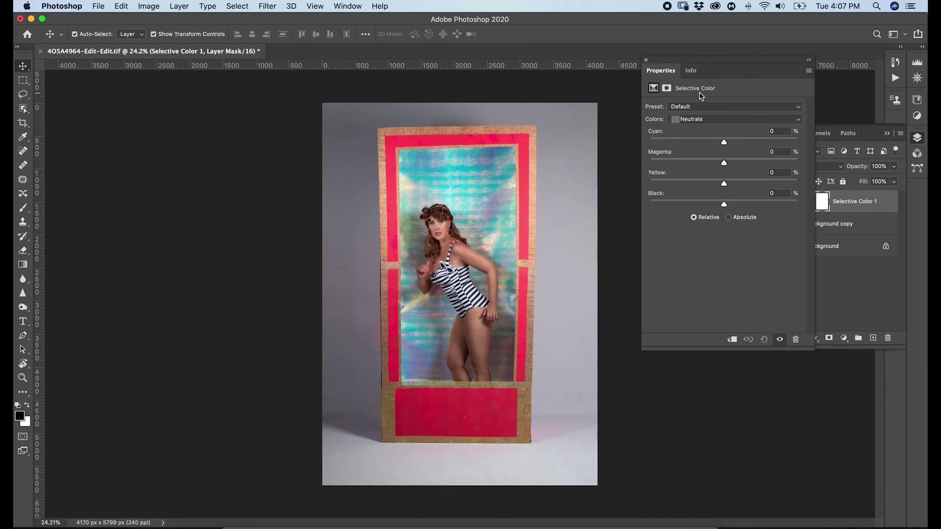
pyautogui.click(747, 120)
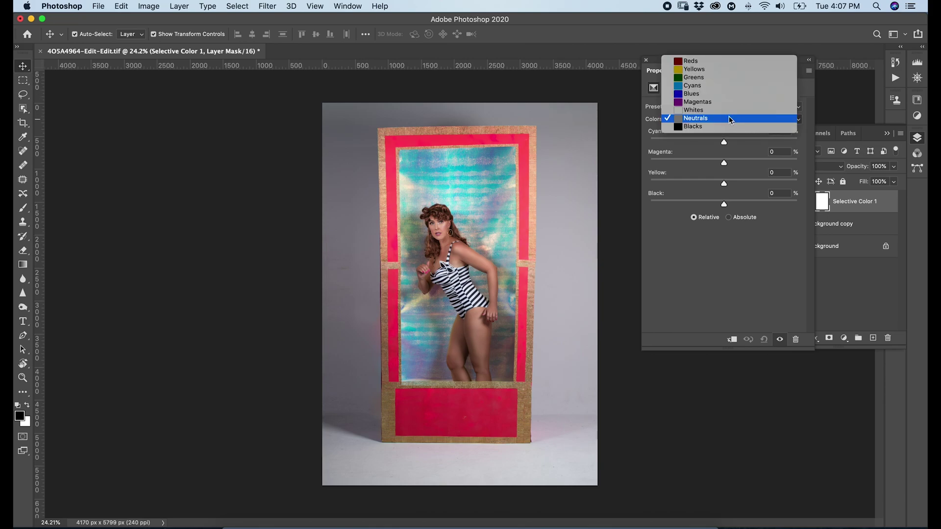
pyautogui.click(708, 69)
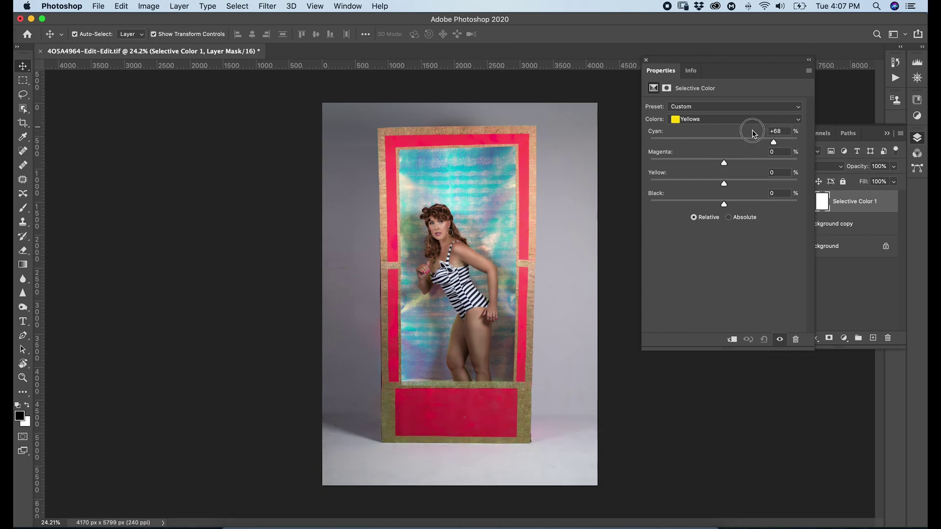
pyautogui.click(655, 140)
pyautogui.moveTo(655, 141); pyautogui.dragTo(809, 130)
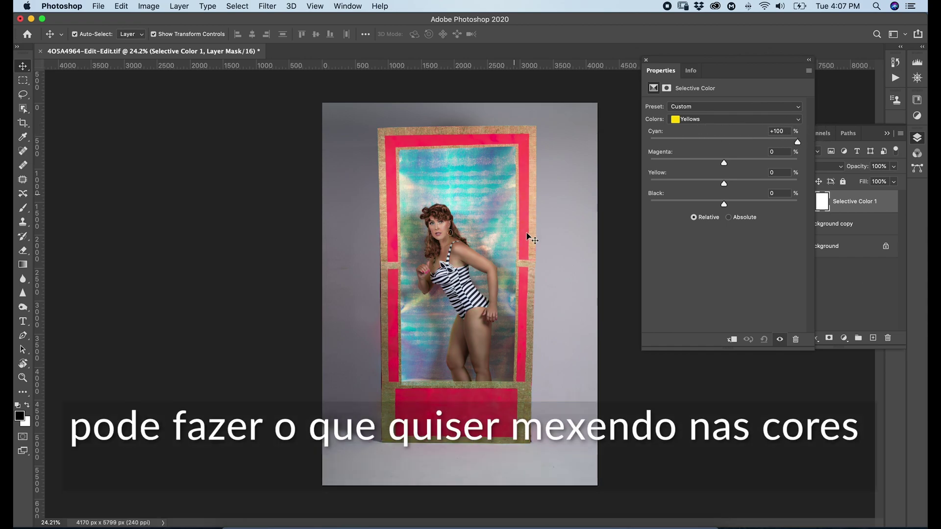
pyautogui.moveTo(797, 143); pyautogui.dragTo(615, 147)
pyautogui.moveTo(723, 163); pyautogui.dragTo(636, 172)
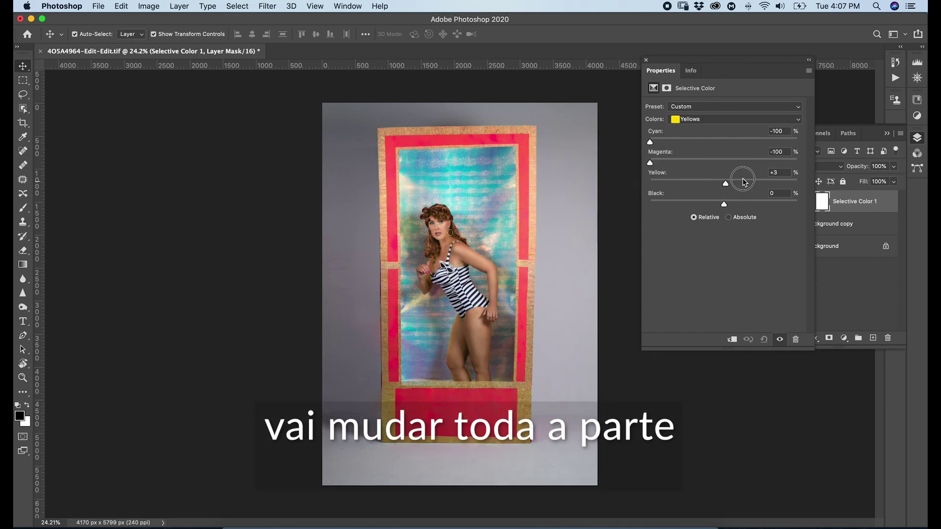
pyautogui.moveTo(738, 182); pyautogui.dragTo(646, 184)
pyautogui.moveTo(726, 206); pyautogui.dragTo(748, 203)
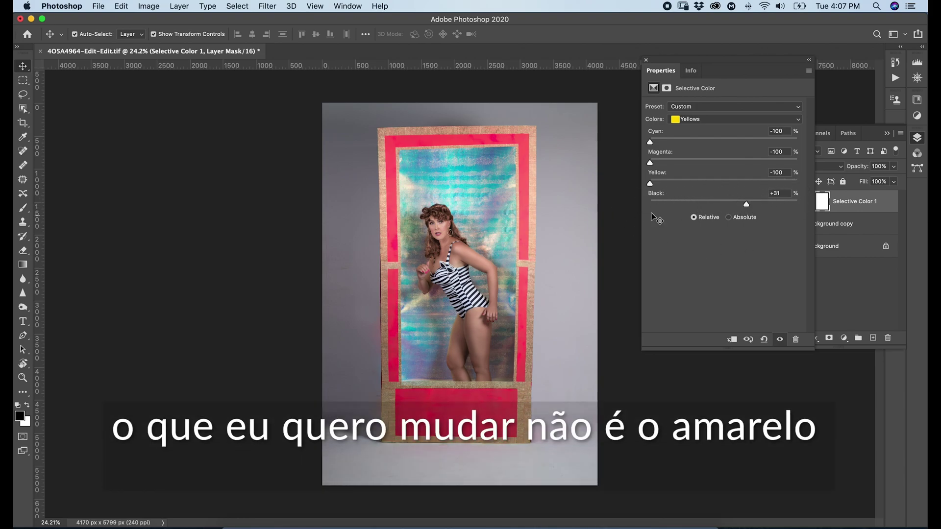
pyautogui.click(764, 339)
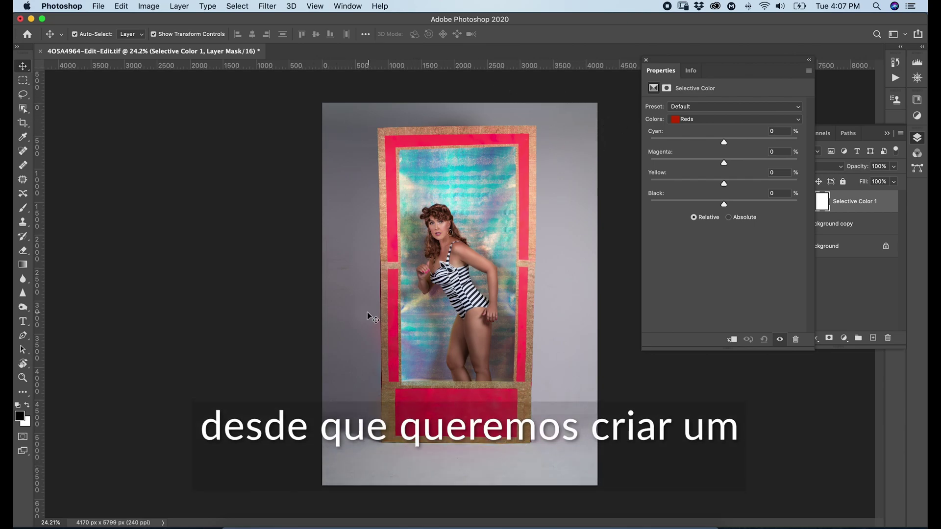
# - Set the Whites in the Selective Color adjustment to Cyan -100%, Magenta +57%, Yellow +42% and Black +32%
pyautogui.click(716, 120)
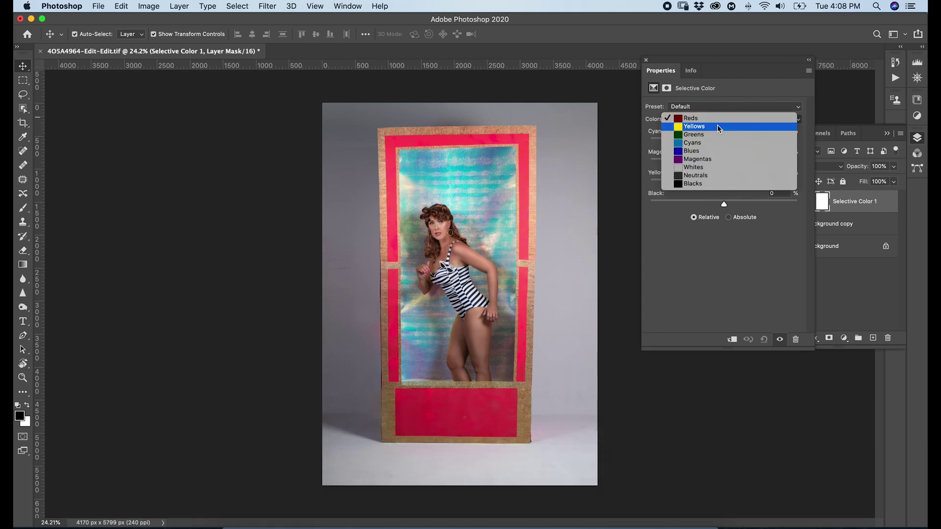
pyautogui.click(717, 167)
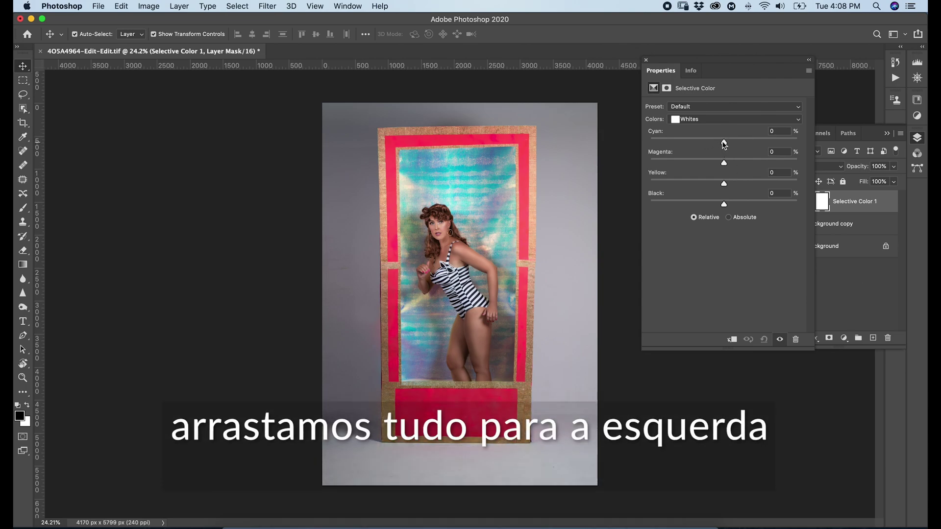
pyautogui.moveTo(724, 145); pyautogui.dragTo(600, 149)
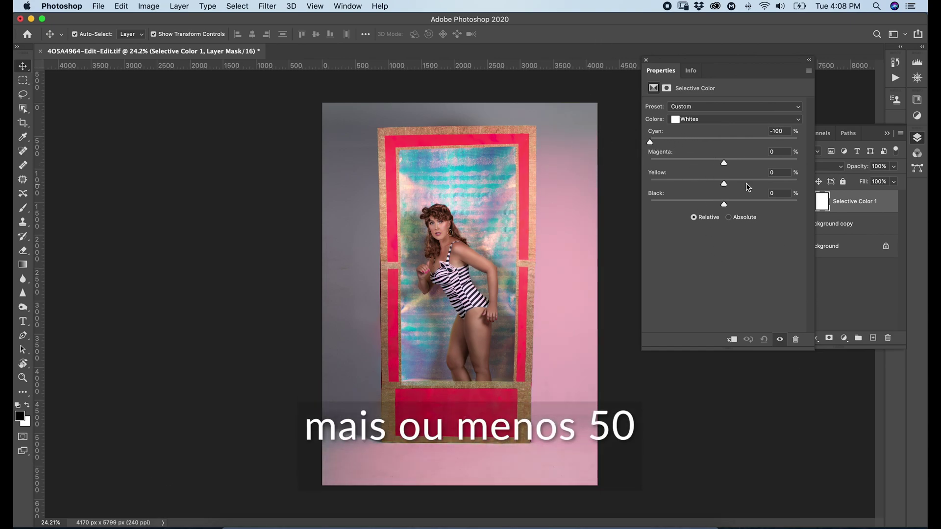
pyautogui.moveTo(724, 166); pyautogui.dragTo(765, 163)
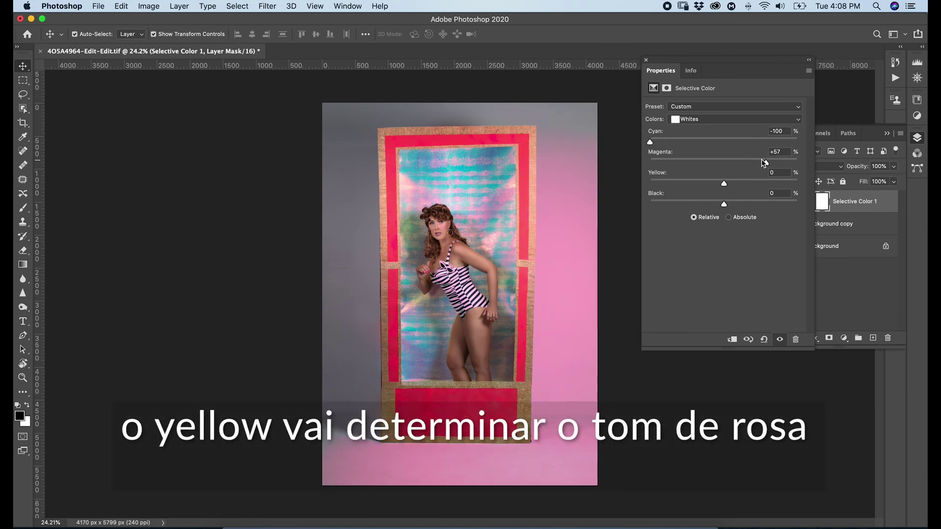
pyautogui.moveTo(724, 184); pyautogui.dragTo(748, 204)
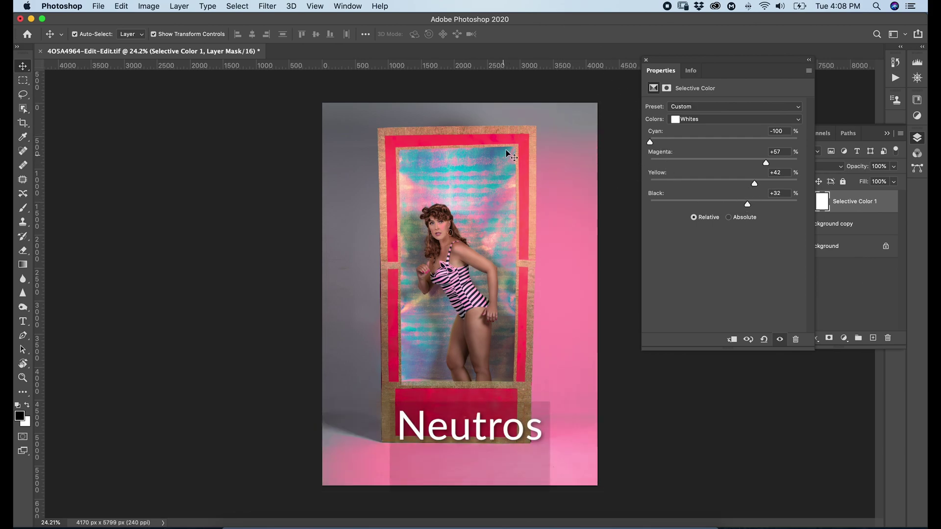
# - Set the Neutrals to Cyan -87%, Magenta +5%, Yellow +11% and Black -10%, and close the adjustment's properties
pyautogui.click(706, 119)
pyautogui.click(701, 127)
pyautogui.moveTo(720, 140); pyautogui.dragTo(660, 148)
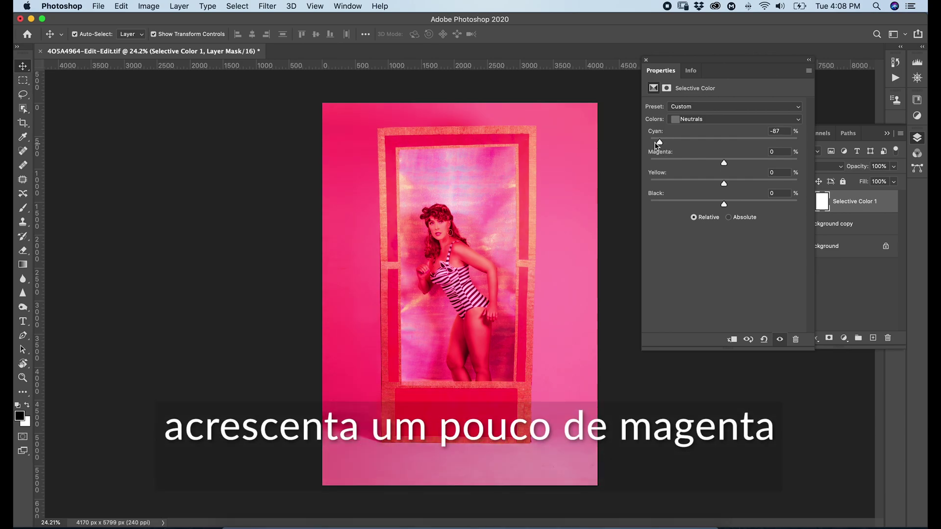
pyautogui.moveTo(724, 163)
pyautogui.mouseDown()
pyautogui.moveTo(748, 162)
pyautogui.moveTo(707, 163)
pyautogui.moveTo(721, 164)
pyautogui.mouseUp()
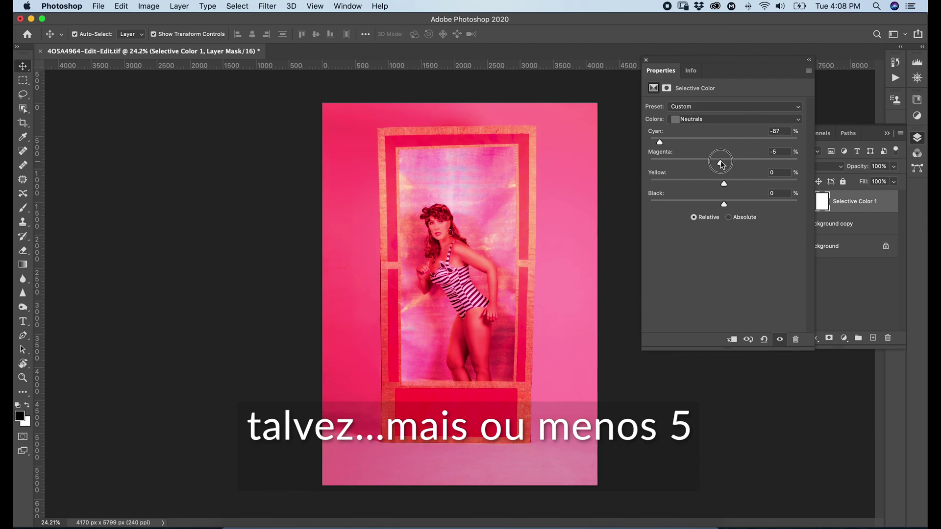
pyautogui.click(724, 165)
pyautogui.moveTo(723, 165); pyautogui.dragTo(729, 165)
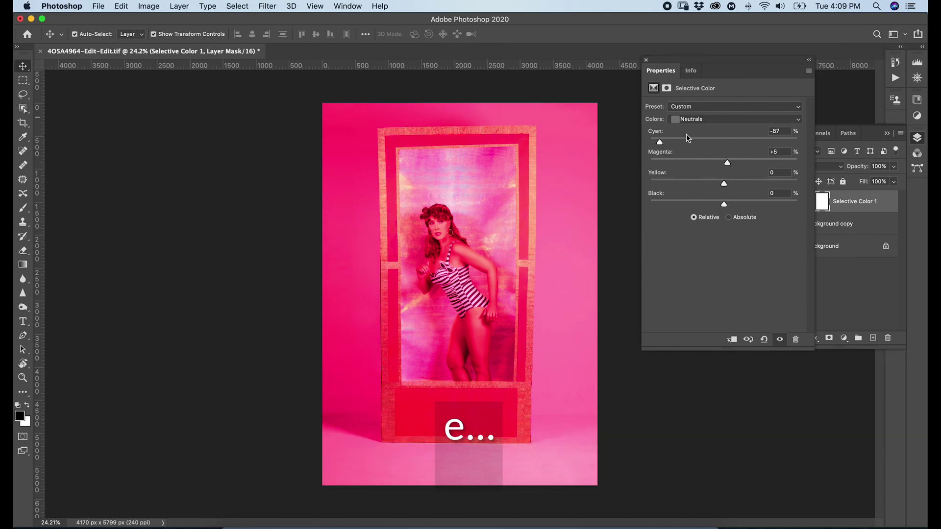
pyautogui.moveTo(721, 185)
pyautogui.mouseDown()
pyautogui.moveTo(754, 179)
pyautogui.moveTo(714, 181)
pyautogui.moveTo(733, 187)
pyautogui.mouseUp()
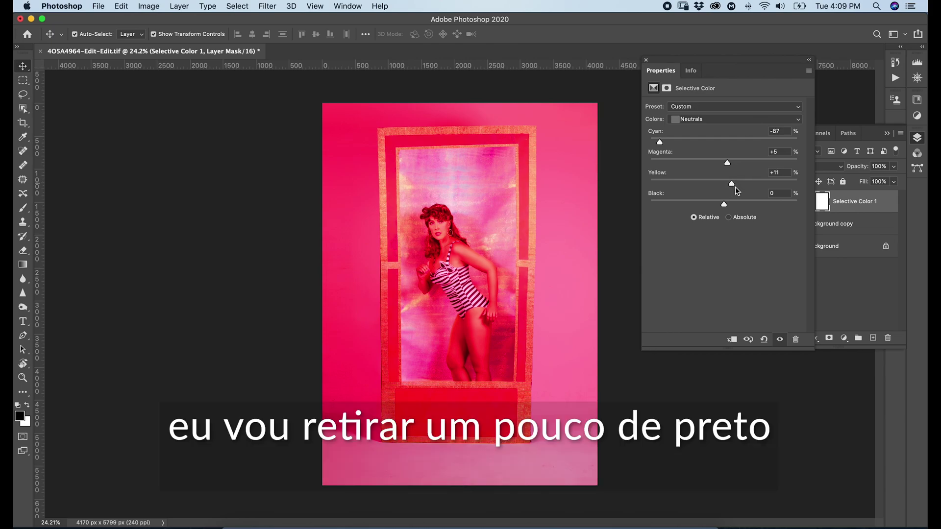
pyautogui.moveTo(724, 205)
pyautogui.mouseDown()
pyautogui.moveTo(704, 205)
pyautogui.moveTo(716, 205)
pyautogui.mouseUp()
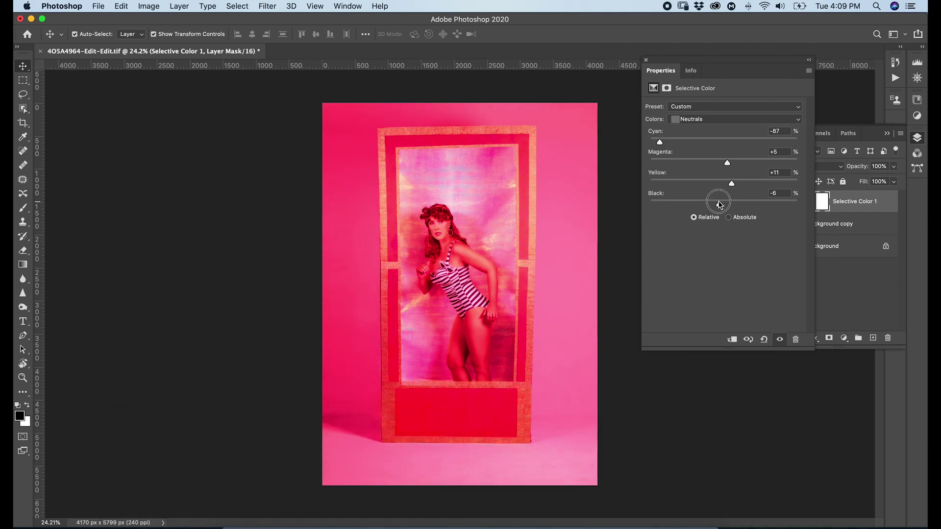
pyautogui.moveTo(720, 204); pyautogui.dragTo(717, 206)
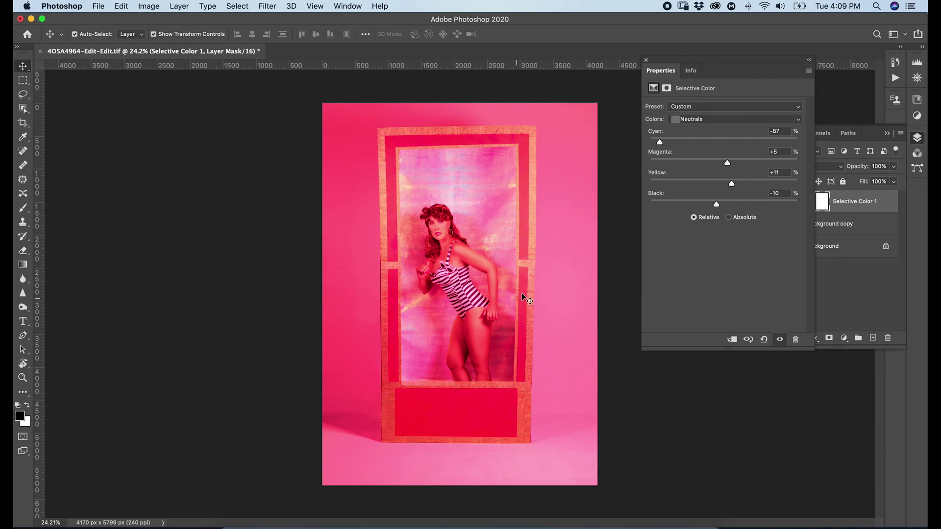
pyautogui.click(645, 59)
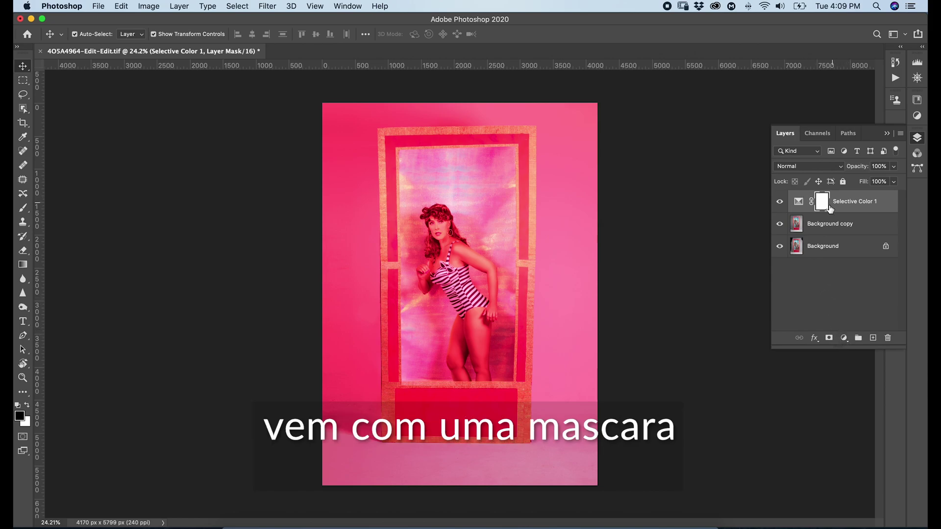
# - Try masking the adjustment with a black brush inside a rectangular selection over the box's upper half, and restore the white mask without a selection
pyautogui.click(844, 338)
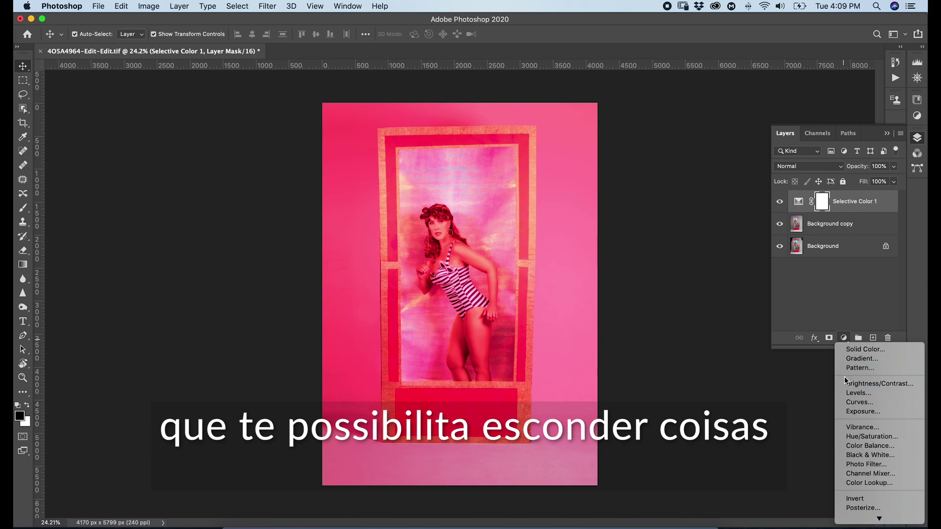
pyautogui.click(813, 292)
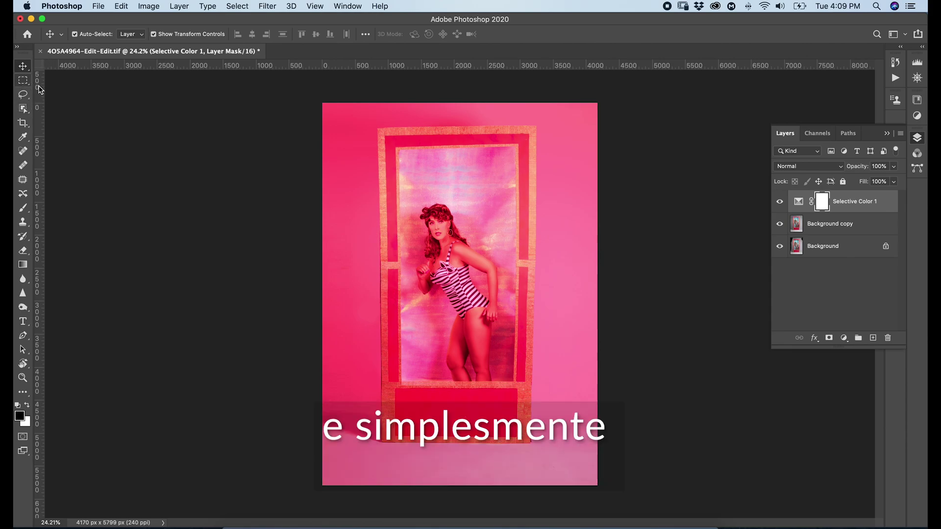
pyautogui.click(23, 81)
pyautogui.moveTo(382, 132); pyautogui.dragTo(532, 280)
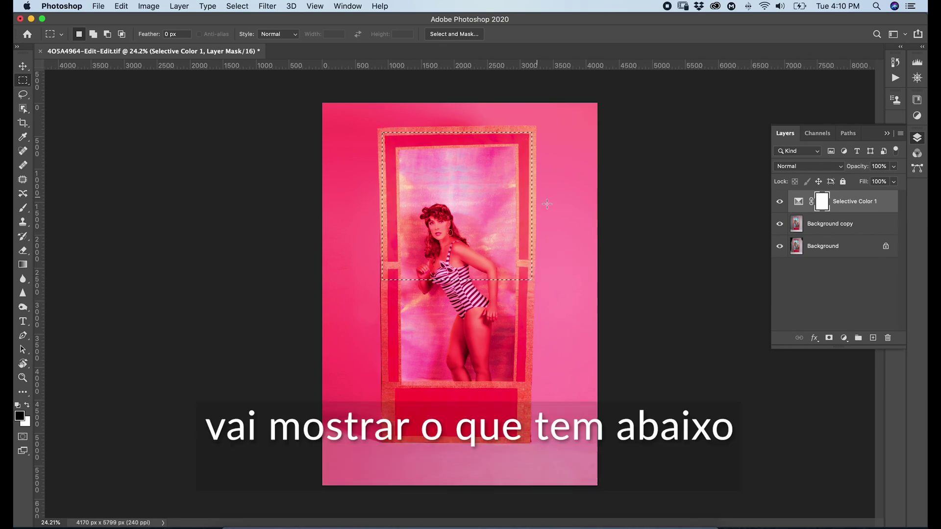
pyautogui.click(23, 208)
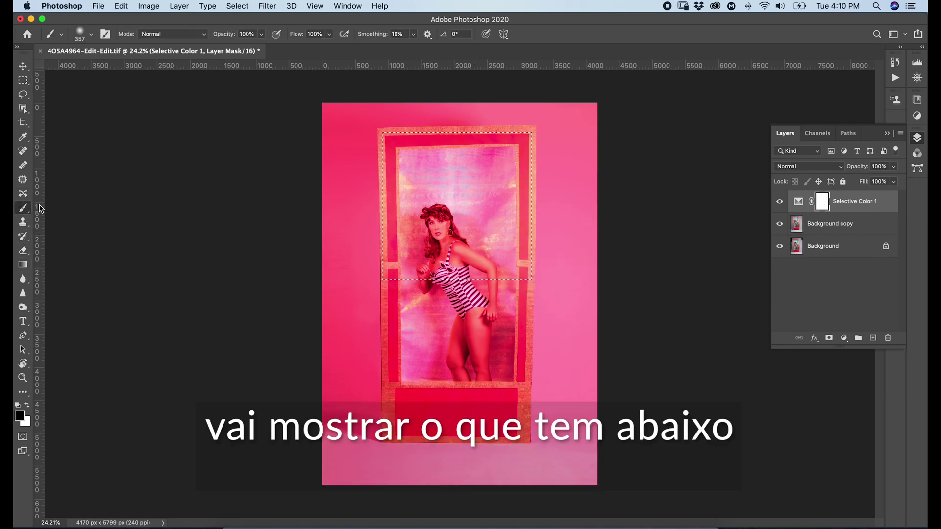
pyautogui.moveTo(417, 167)
pyautogui.mouseDown()
pyautogui.moveTo(441, 215)
pyautogui.moveTo(430, 267)
pyautogui.moveTo(392, 267)
pyautogui.moveTo(475, 253)
pyautogui.moveTo(470, 259)
pyautogui.mouseUp()
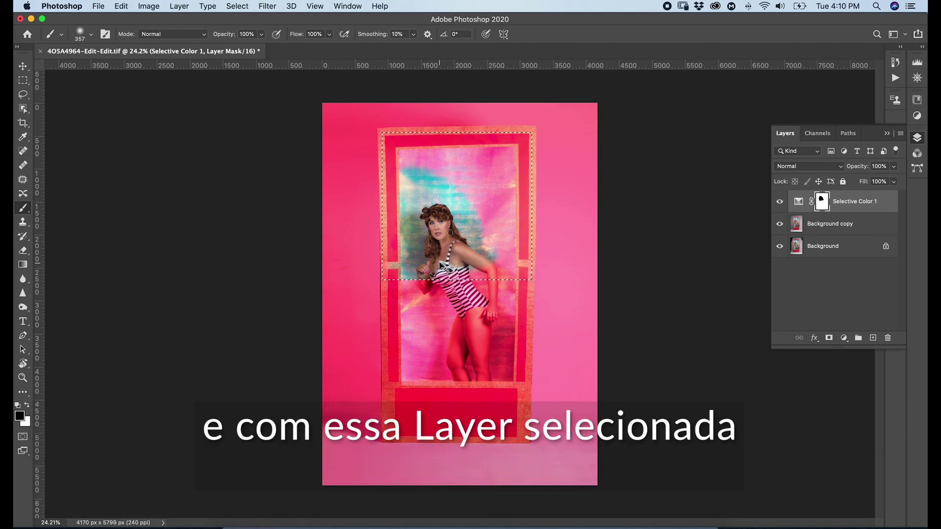
pyautogui.press('super+BackSpace')
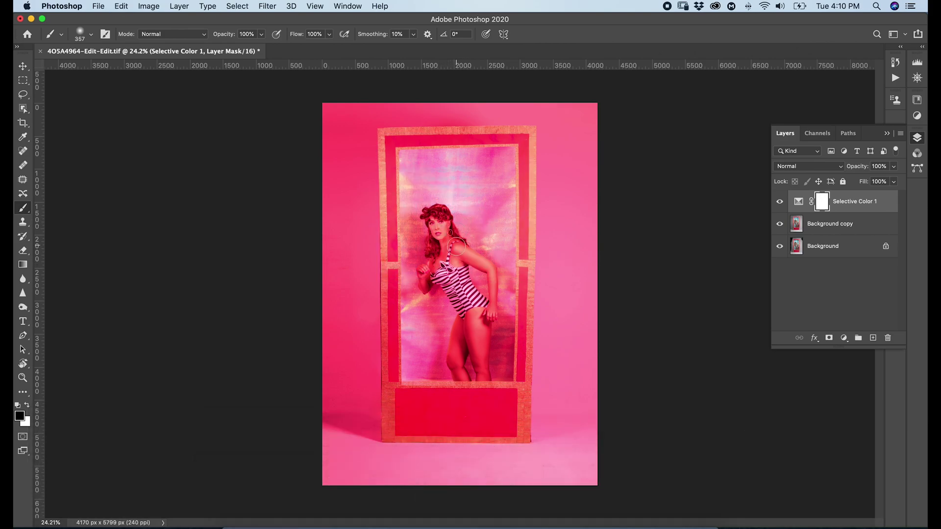
pyautogui.press('super+d')
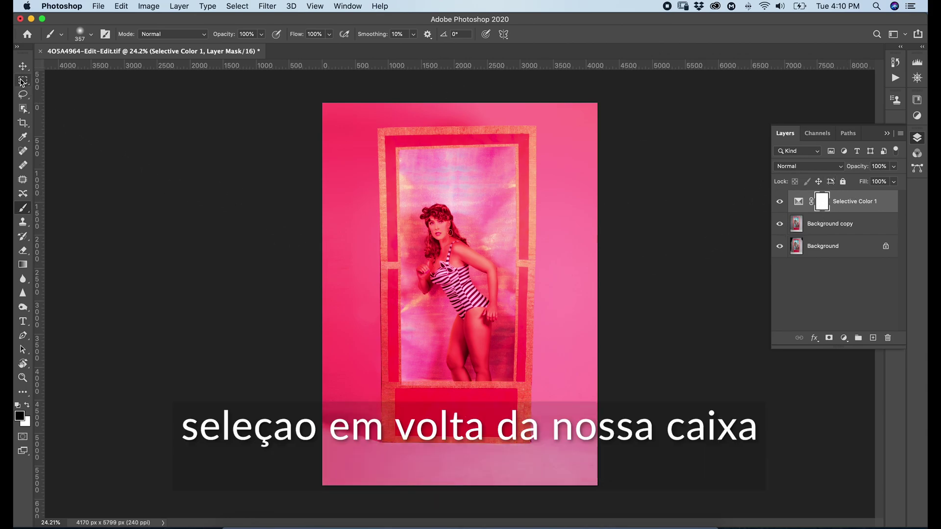
# - Select the whole doll box along its outer frame with the Object Selection tool in Rectangle mode
pyautogui.click(23, 108)
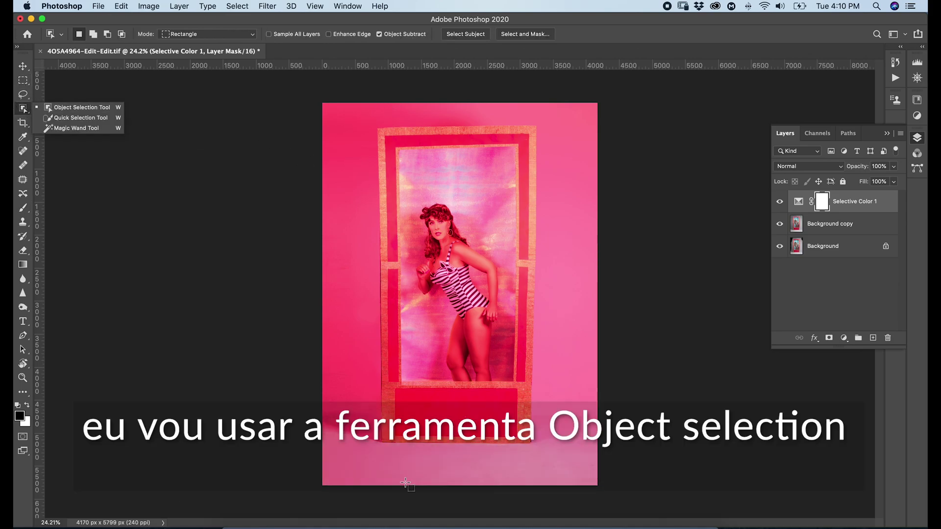
pyautogui.click(68, 108)
pyautogui.click(23, 110)
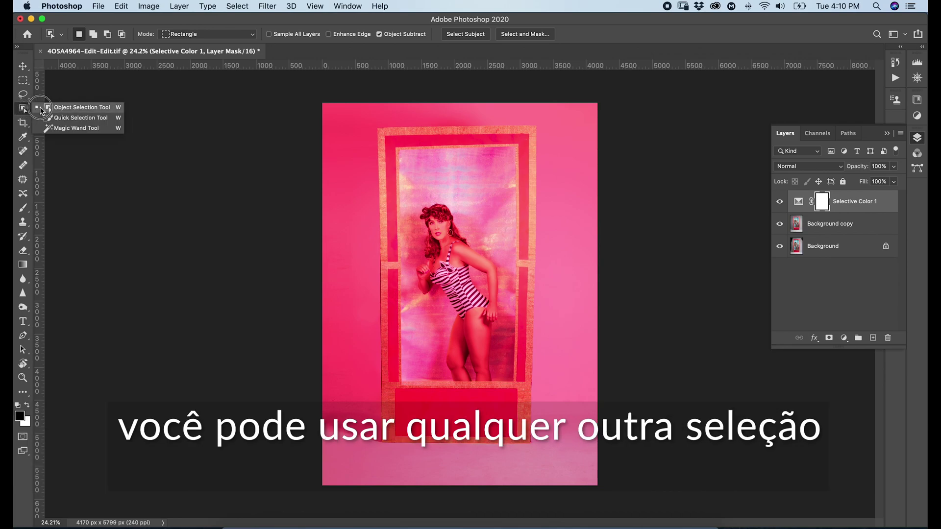
pyautogui.click(68, 105)
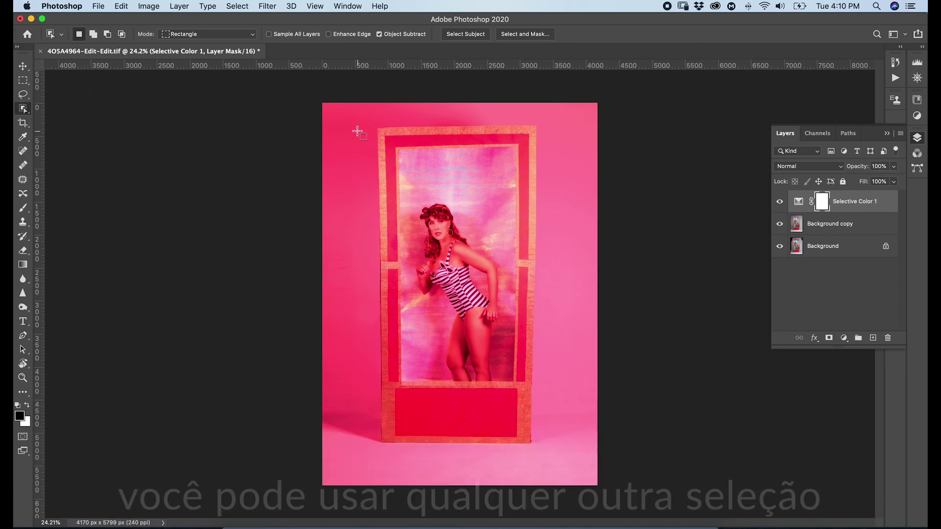
pyautogui.moveTo(367, 117); pyautogui.dragTo(542, 452)
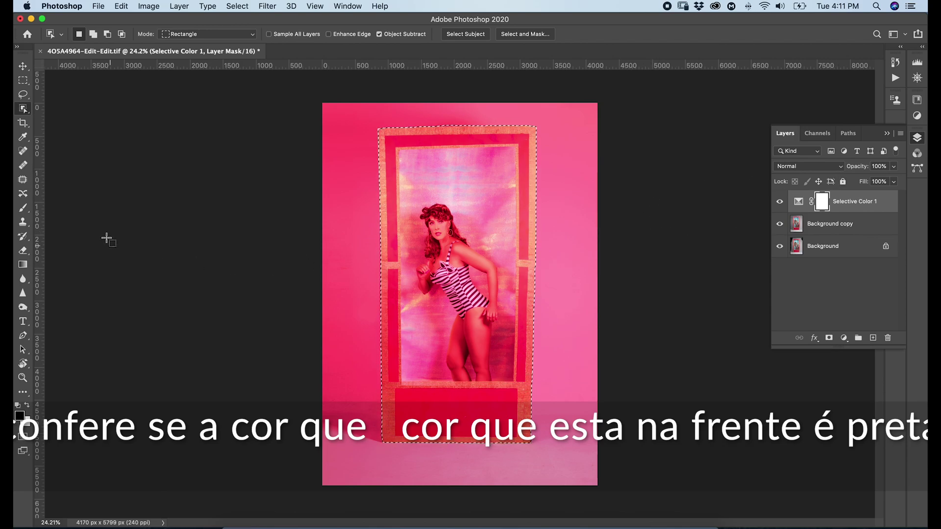
# - Paint the Selective Color mask black inside the box selection with a soft brush of about 2449 px to restore the box's original colors
pyautogui.click(23, 210)
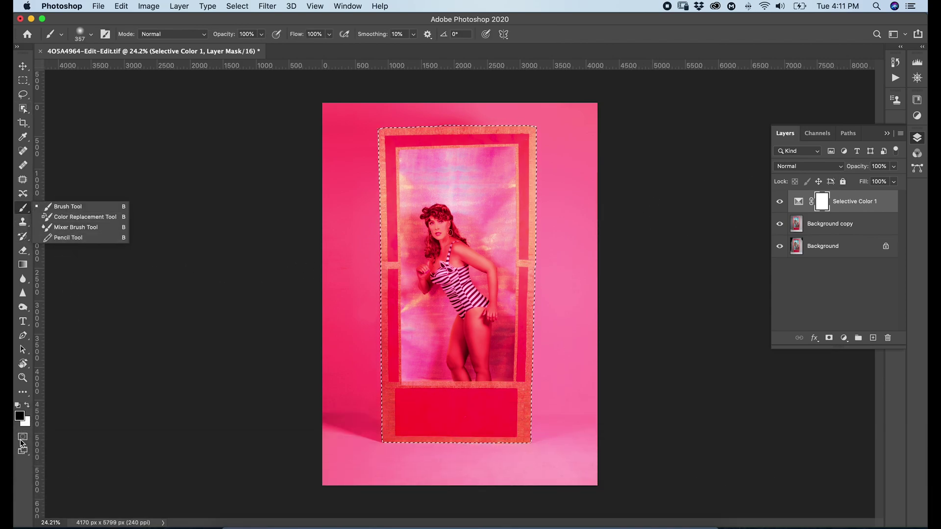
pyautogui.click(18, 404)
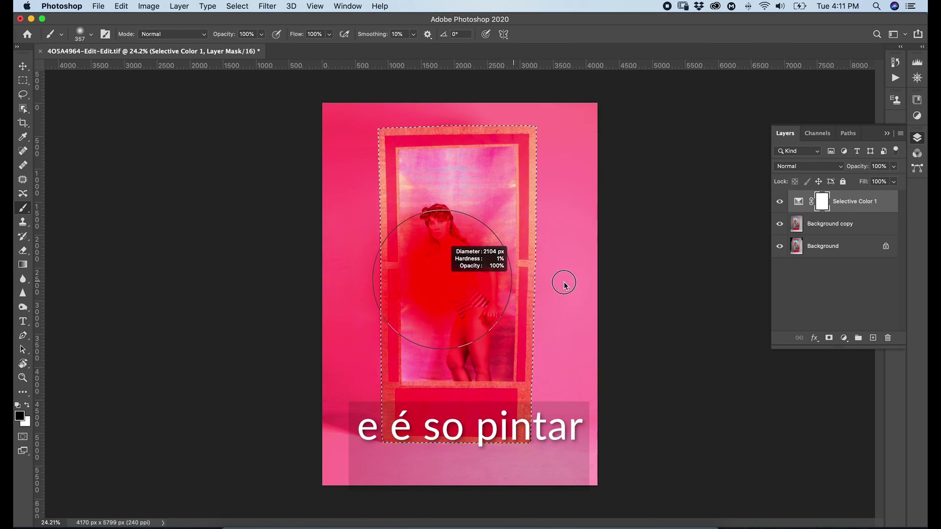
pyautogui.moveTo(564, 284); pyautogui.dragTo(583, 285)
pyautogui.moveTo(534, 190); pyautogui.dragTo(472, 161)
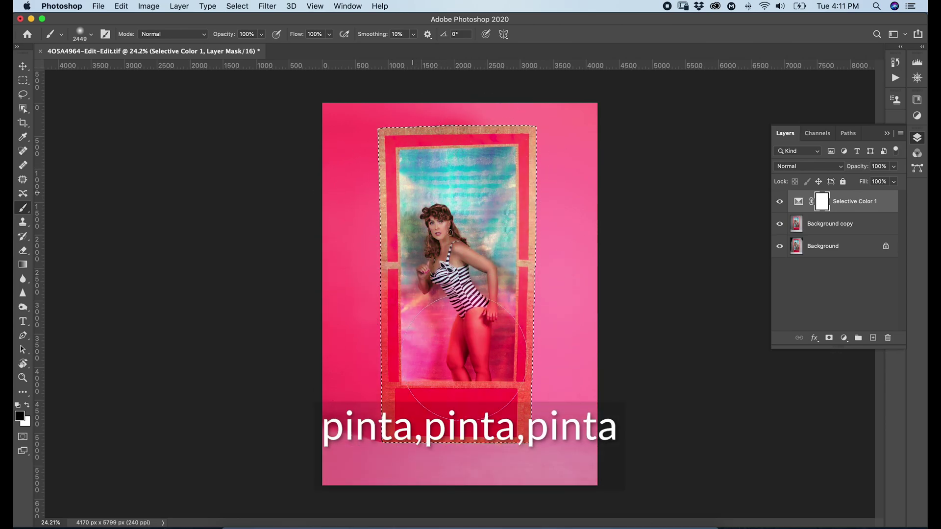
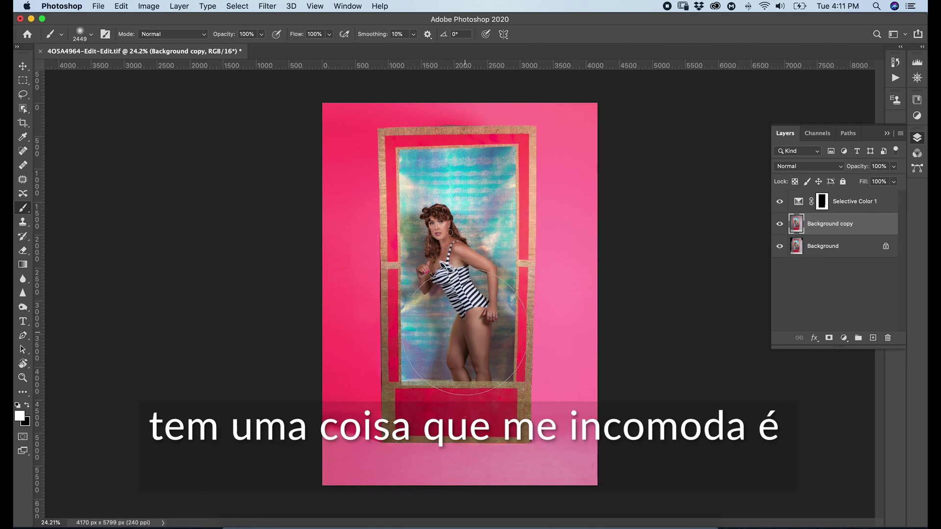
pyautogui.scroll(-1, 465, 290)
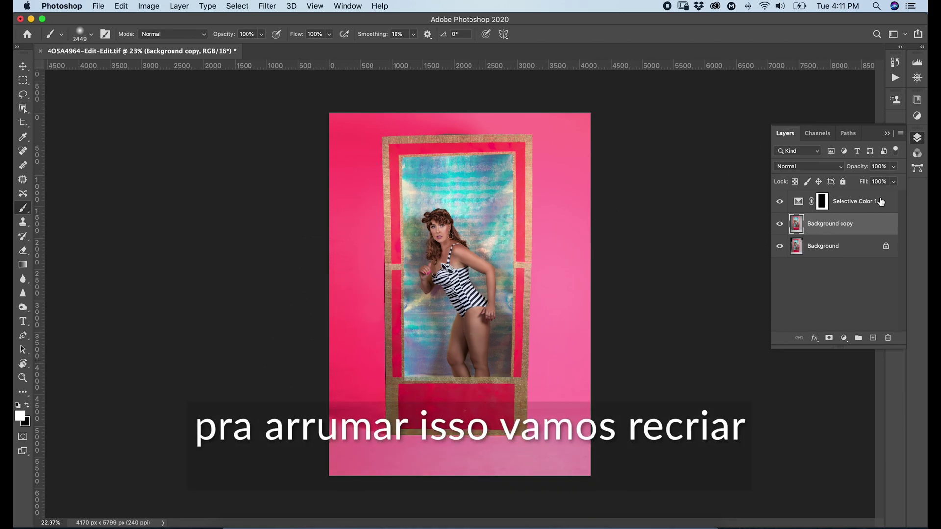
# - Stamp all visible layers into a new layer above the Selective Color adjustment and open it in the Camera Raw filter
pyautogui.click(858, 207)
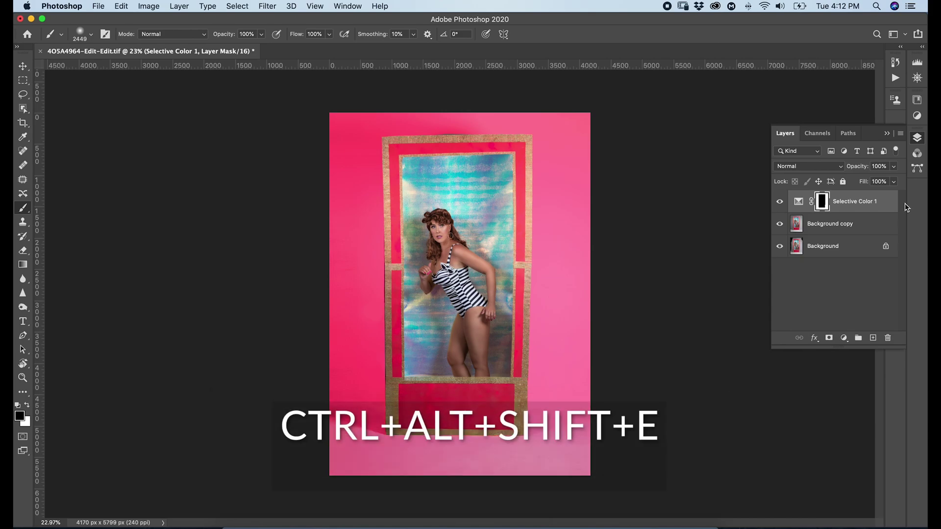
pyautogui.press('super+alt+shift+e')
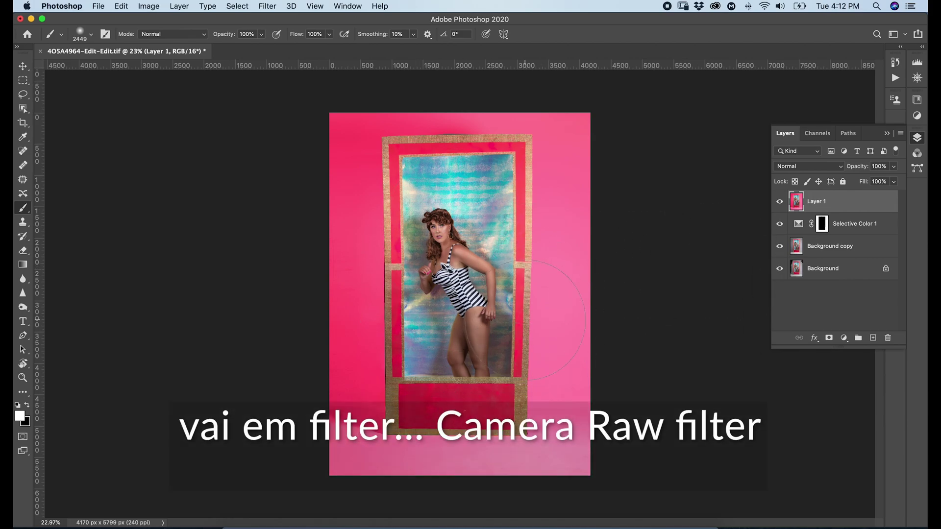
pyautogui.click(268, 11)
pyautogui.click(287, 76)
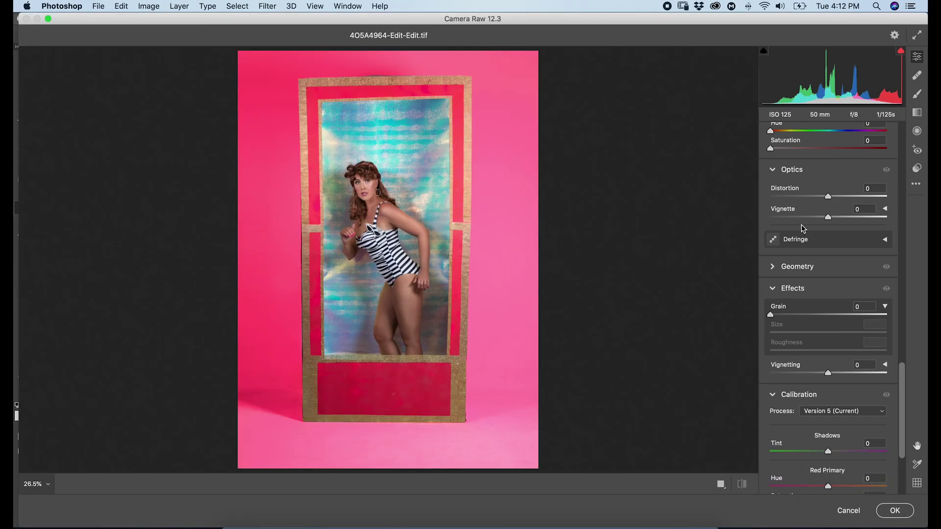
# - Set Shadows -81, Blacks -39, Whites -77, Highlights -92, Exposure +0.50 and Contrast +9 in Camera Raw, and apply the filter
pyautogui.scroll(20, 905, 389)
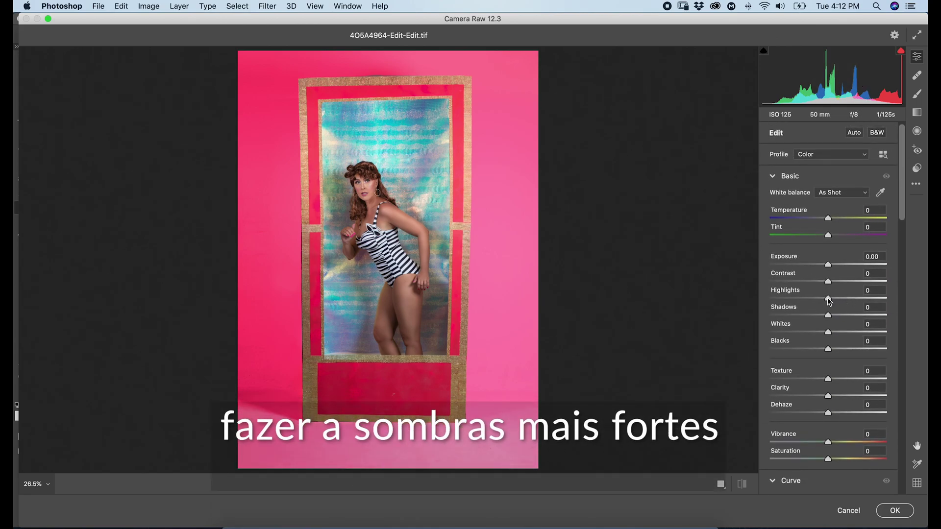
pyautogui.moveTo(828, 315); pyautogui.dragTo(783, 329)
pyautogui.moveTo(828, 349); pyautogui.dragTo(805, 359)
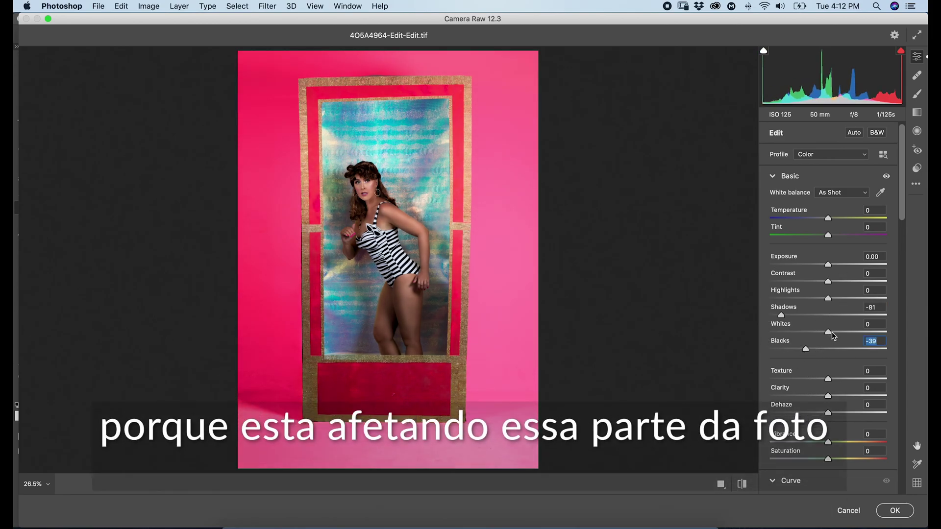
pyautogui.moveTo(828, 333); pyautogui.dragTo(783, 333)
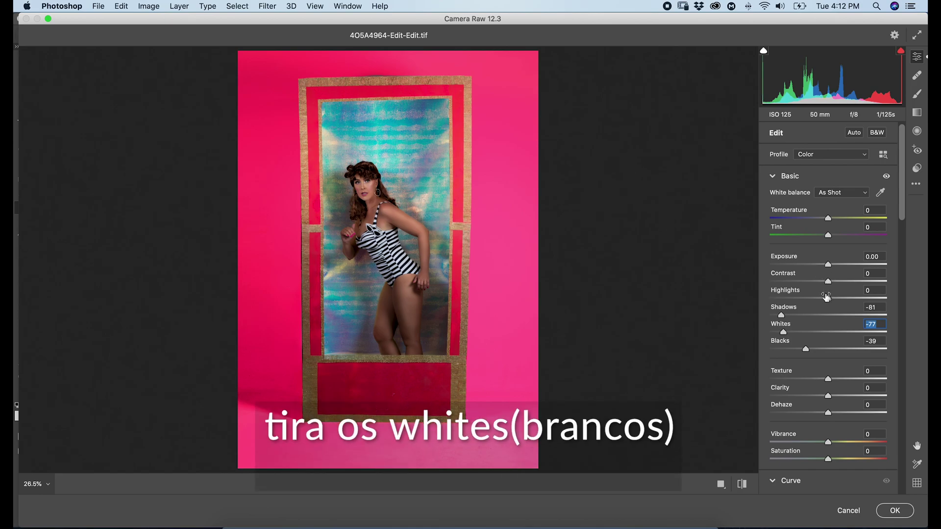
pyautogui.moveTo(828, 298); pyautogui.dragTo(775, 300)
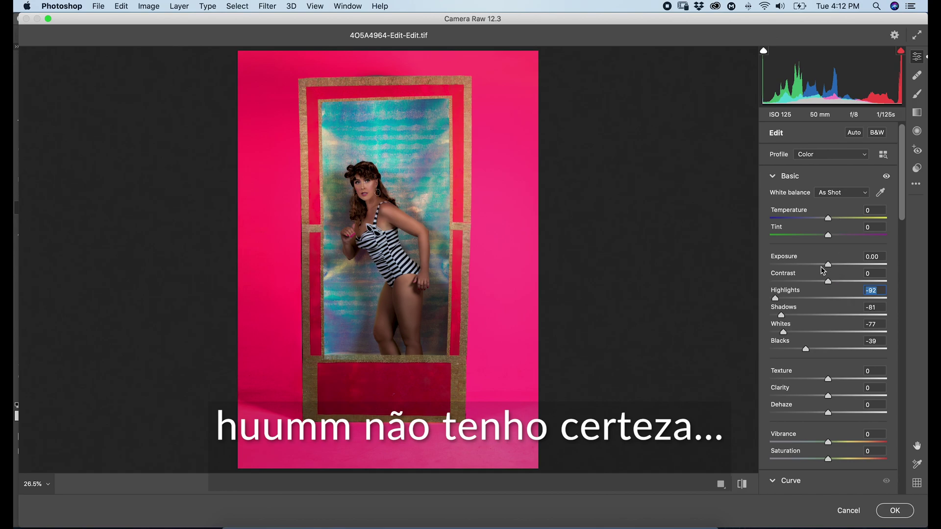
pyautogui.moveTo(823, 268)
pyautogui.mouseDown()
pyautogui.moveTo(862, 274)
pyautogui.moveTo(834, 279)
pyautogui.mouseUp()
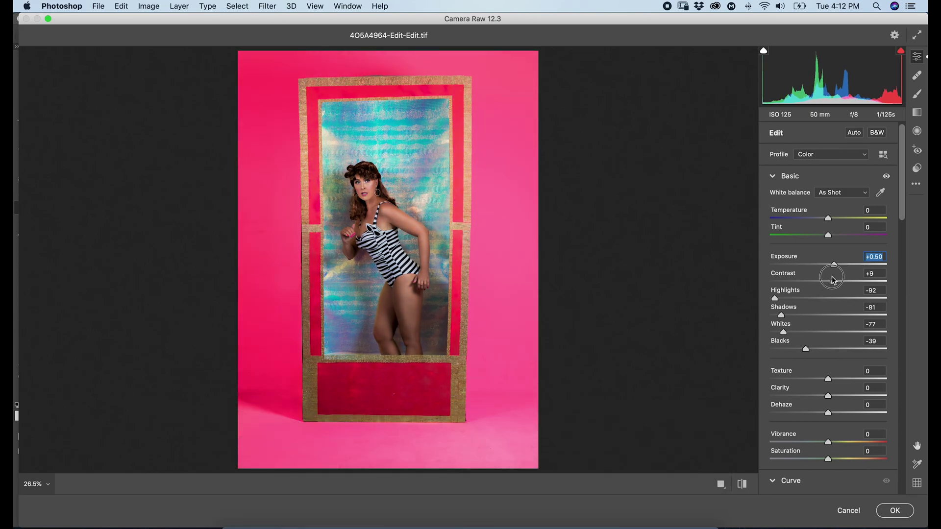
pyautogui.click(892, 519)
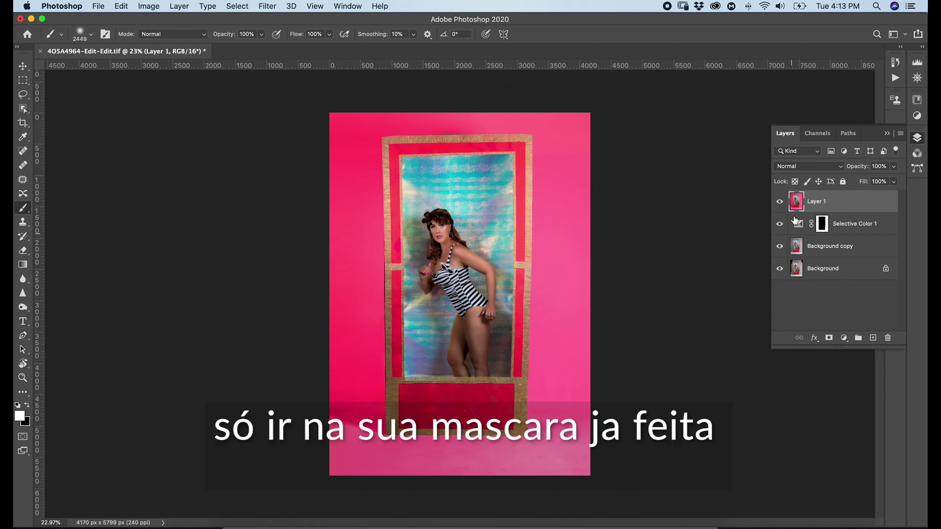
# - Copy the Selective Color layer's mask onto Layer 1
pyautogui.click(823, 225)
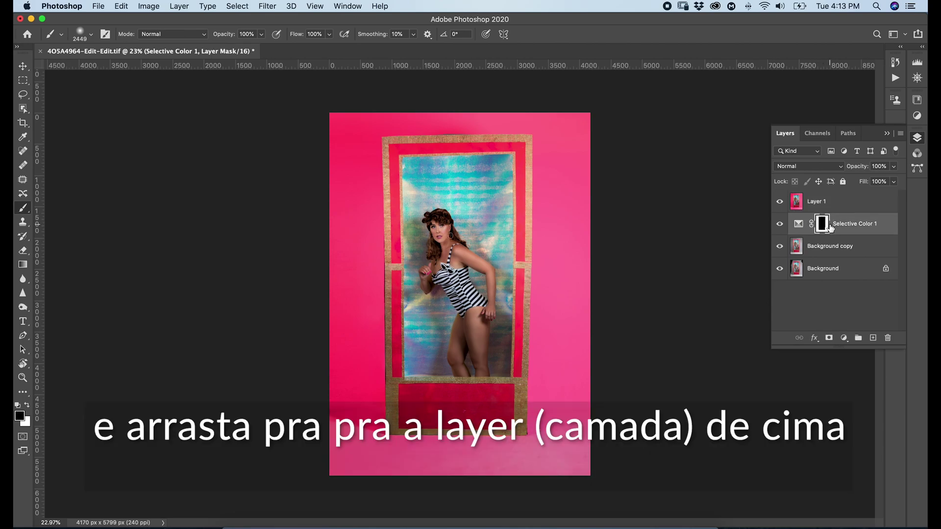
pyautogui.moveTo(828, 229); pyautogui.dragTo(823, 203)
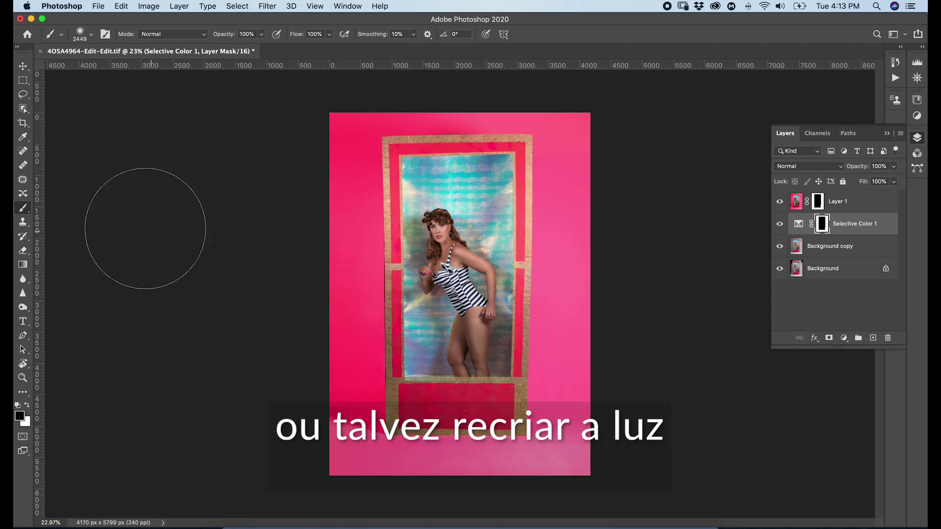
# - Set up a white Soft Round brush with 0% hardness and enlarge it to about 3526 px
pyautogui.click(23, 209)
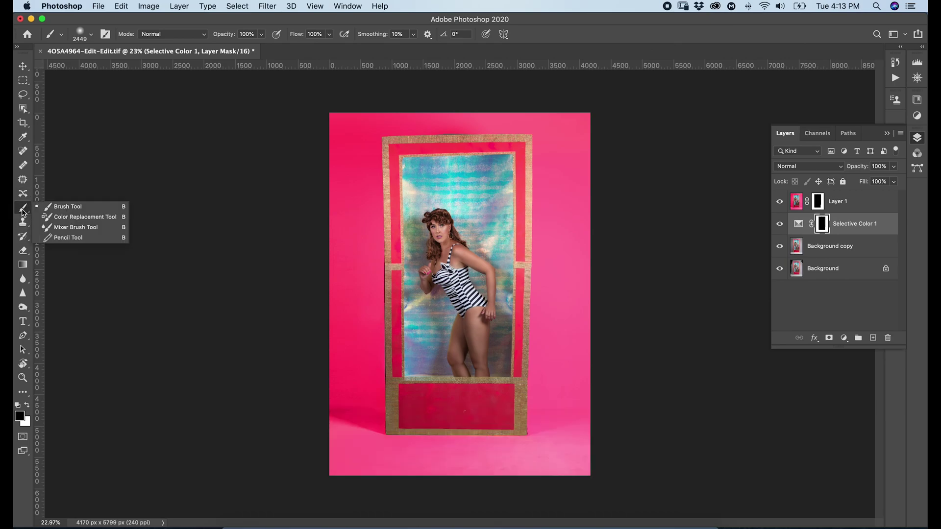
pyautogui.click(64, 207)
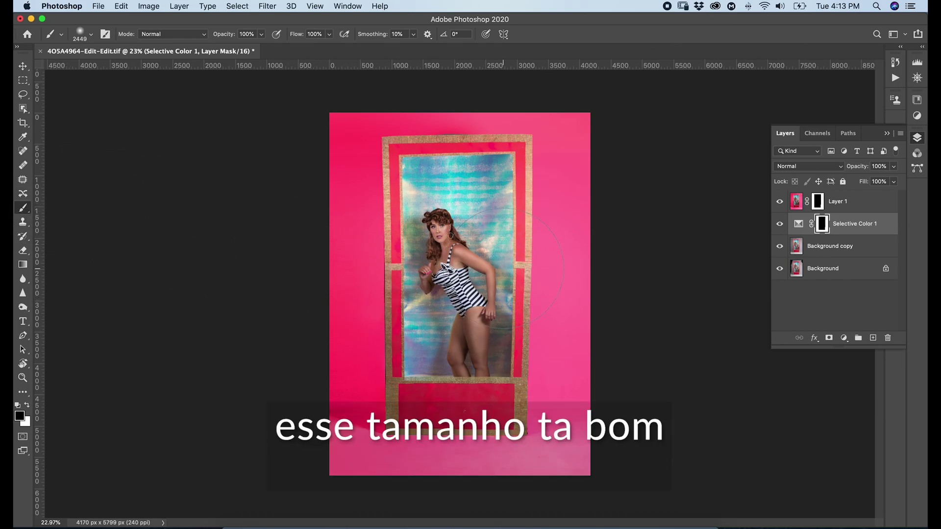
pyautogui.moveTo(504, 261); pyautogui.dragTo(576, 253)
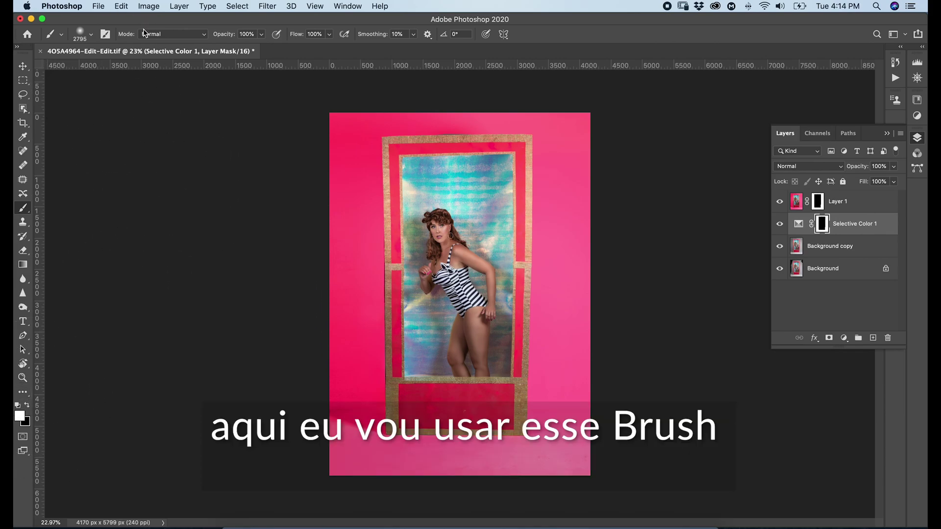
pyautogui.click(81, 38)
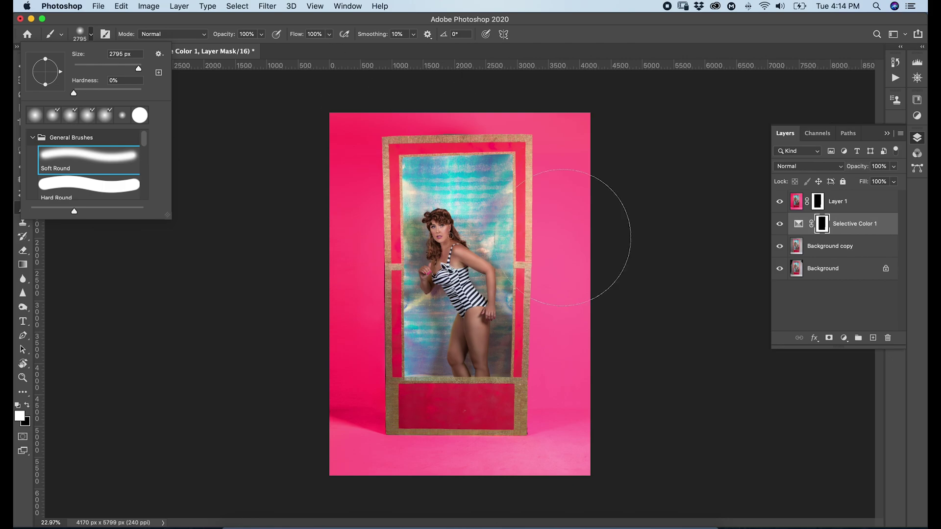
pyautogui.click(590, 230)
pyautogui.moveTo(591, 230); pyautogui.dragTo(623, 227)
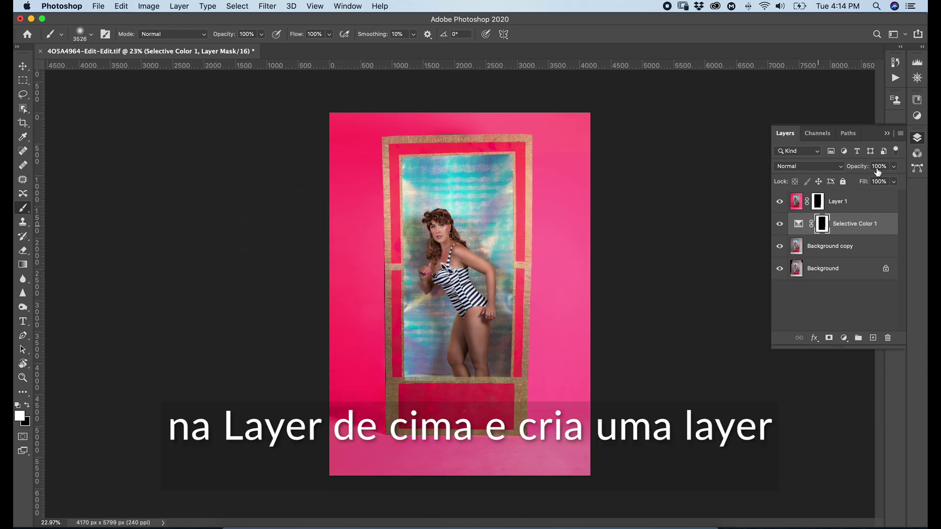
# - Add an empty layer above Layer 1 and paint one soft white dab of light over the box's upper right edge
pyautogui.click(872, 200)
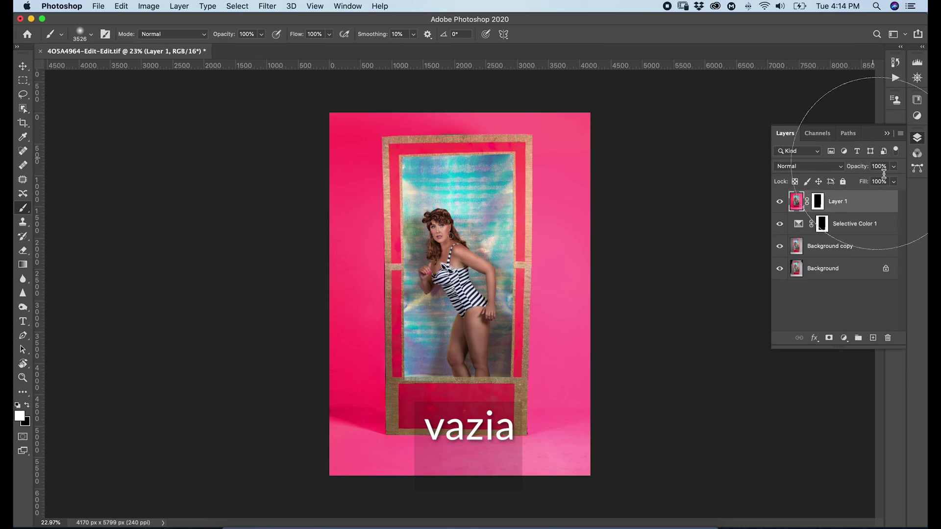
pyautogui.click(873, 338)
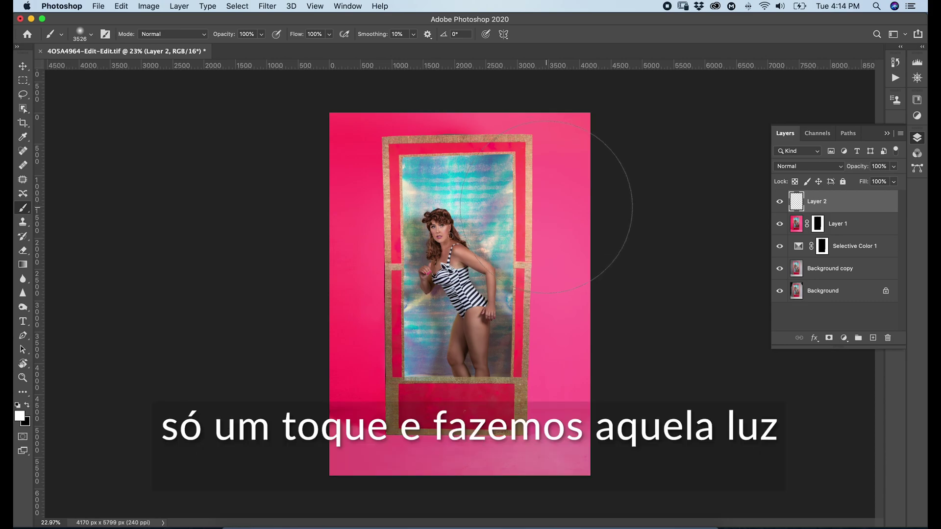
pyautogui.click(544, 206)
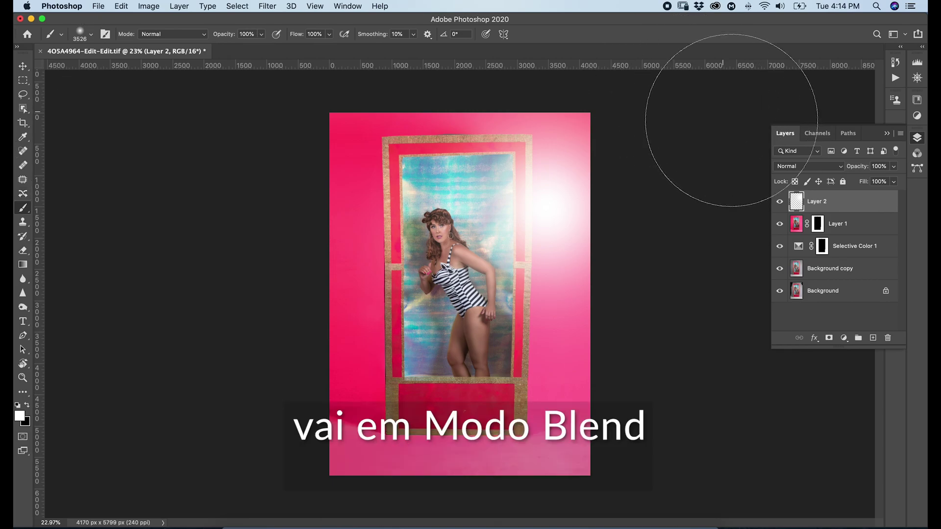
# - Set the light layer's blend mode to Overlay and its opacity to 32%
pyautogui.click(839, 167)
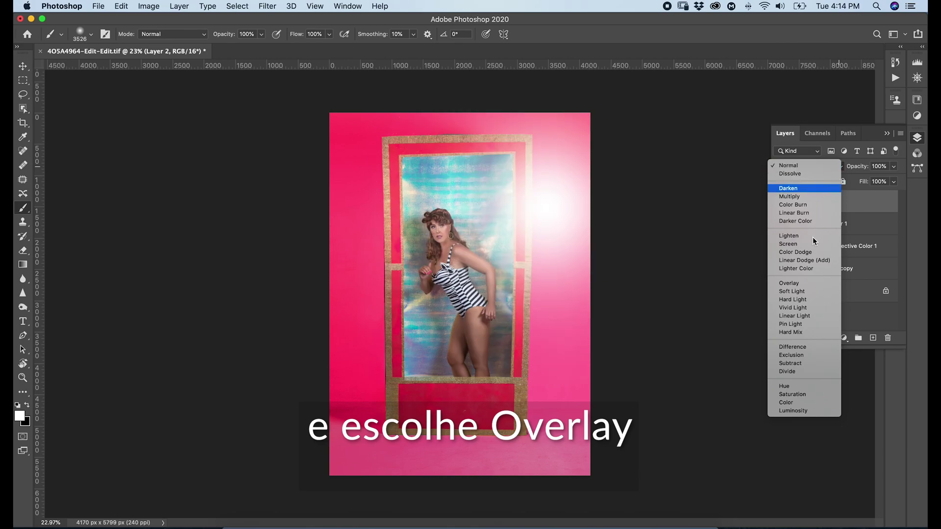
pyautogui.click(798, 283)
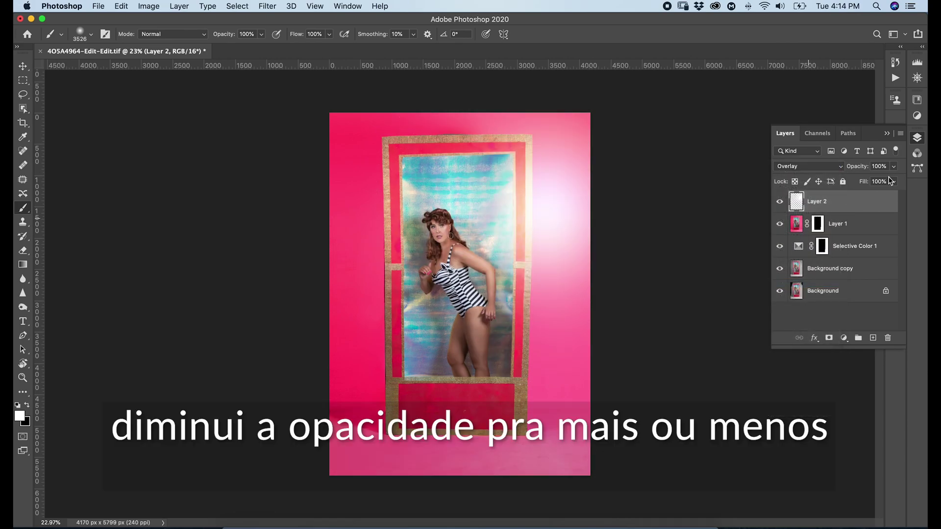
pyautogui.click(894, 167)
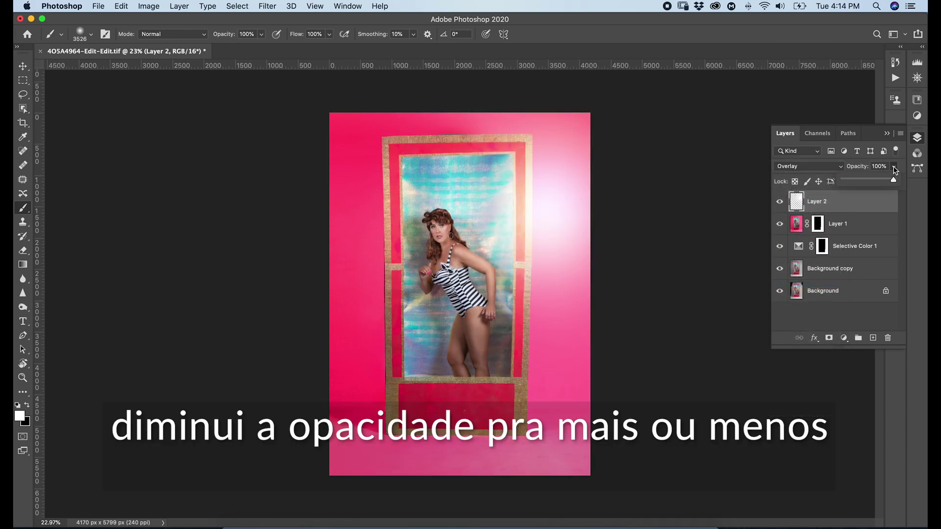
pyautogui.click(857, 180)
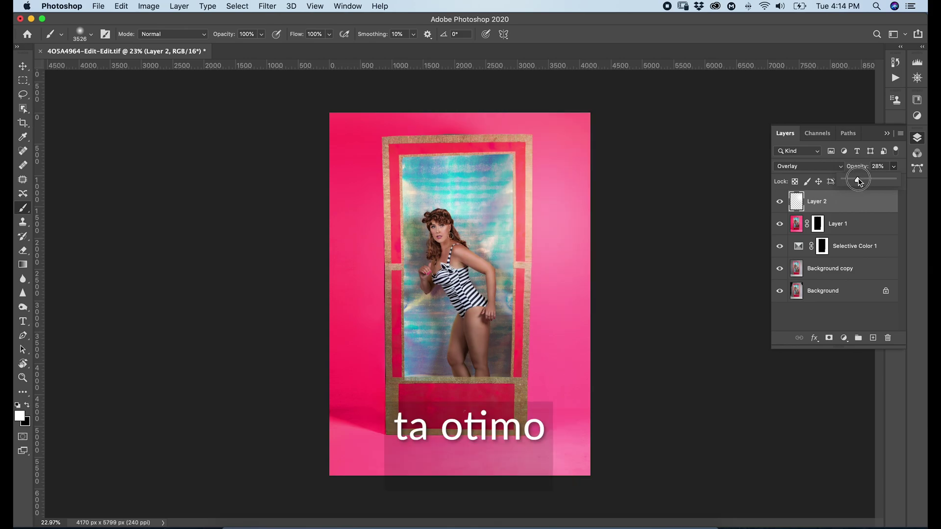
pyautogui.moveTo(859, 181); pyautogui.dragTo(861, 181)
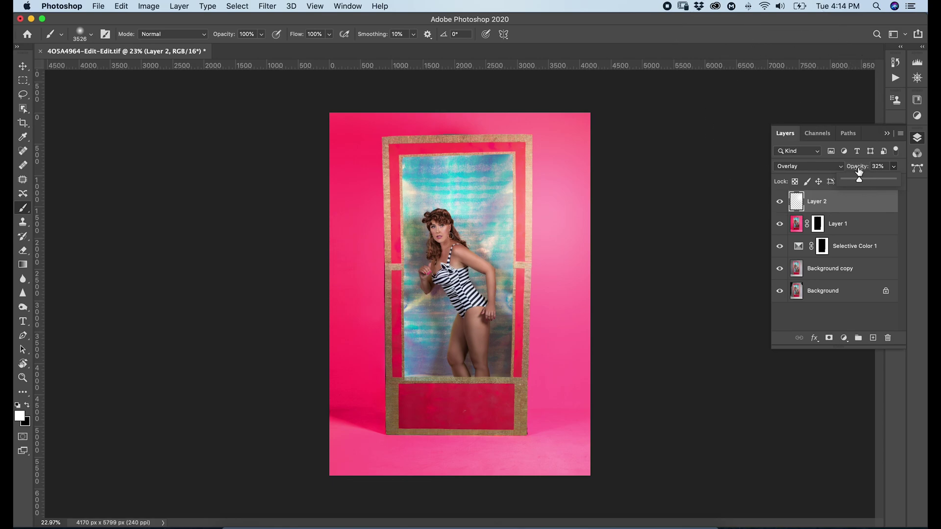
# - Move the light layer up and to the right, and try enlarging it to 107.08% before undoing the scaling
pyautogui.click(23, 66)
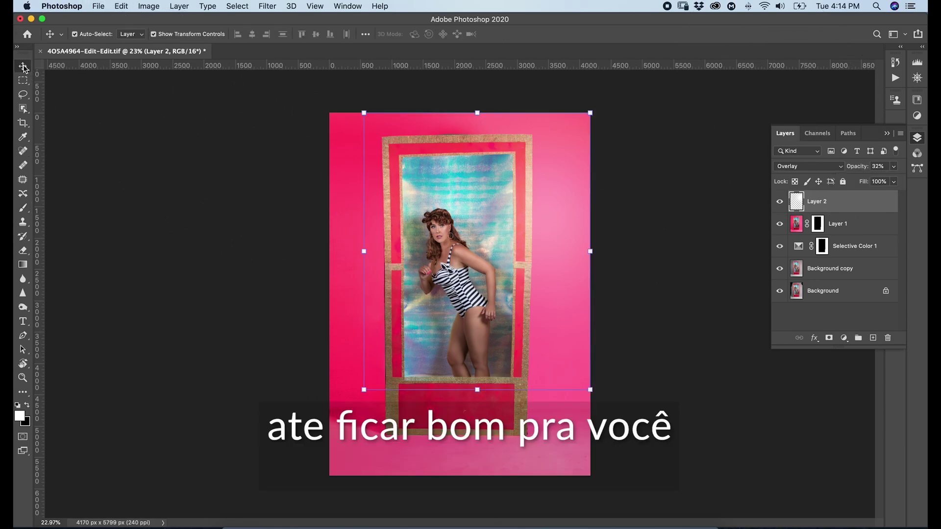
pyautogui.moveTo(492, 243); pyautogui.dragTo(516, 211)
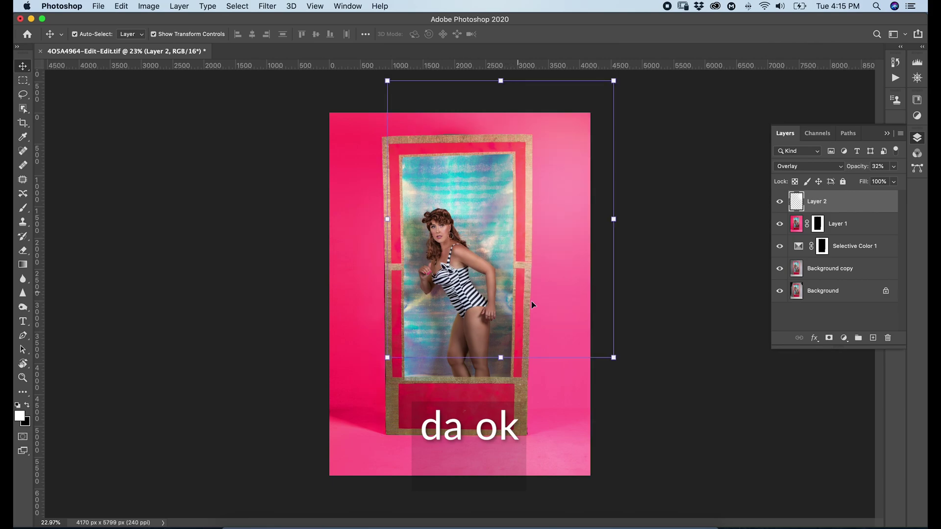
pyautogui.moveTo(613, 358); pyautogui.dragTo(629, 378)
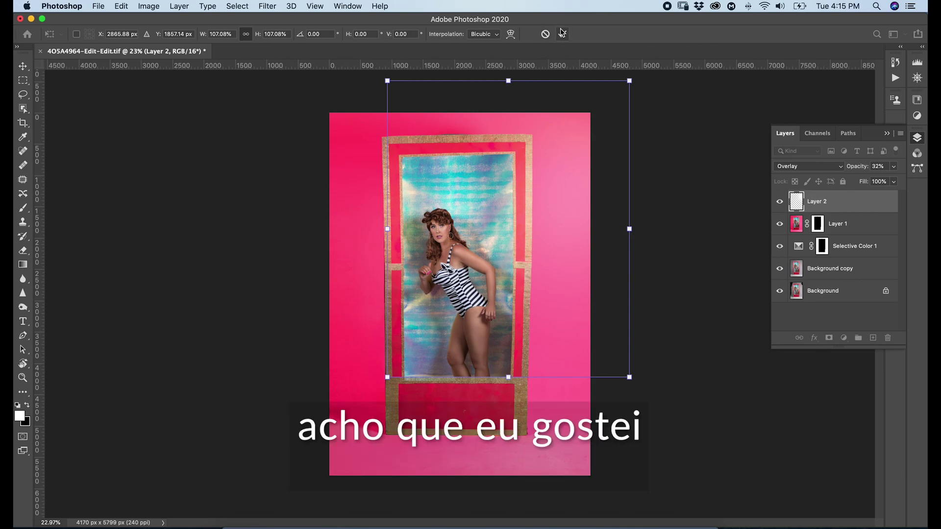
pyautogui.press('super+z')
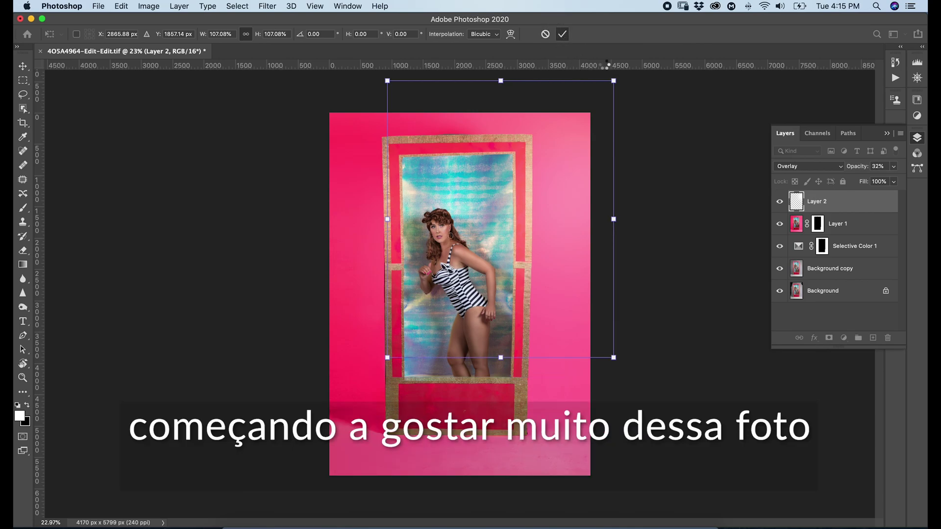
pyautogui.press('Return')
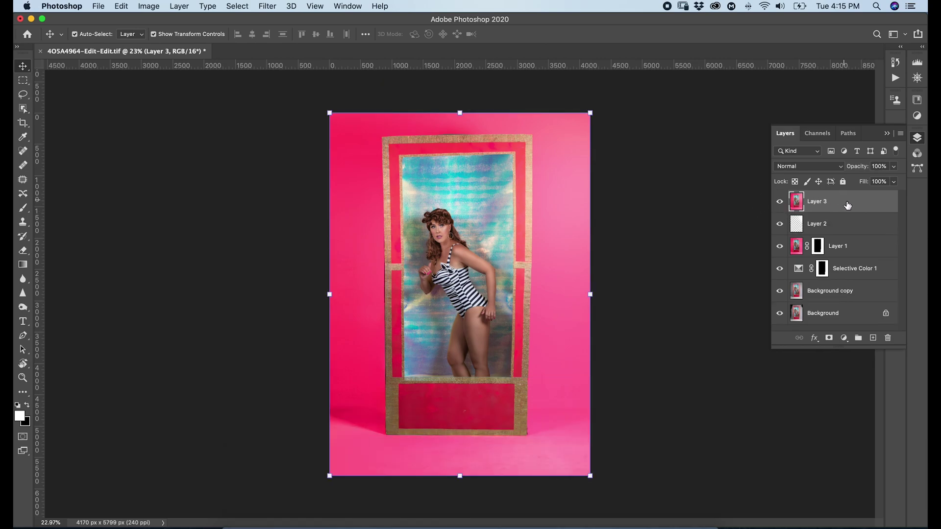
# - Open Layer 3 in the Camera Raw filter and set Contrast +26, Shadows +52, Whites +17, Blacks +31 and Highlights +16
pyautogui.click(267, 6)
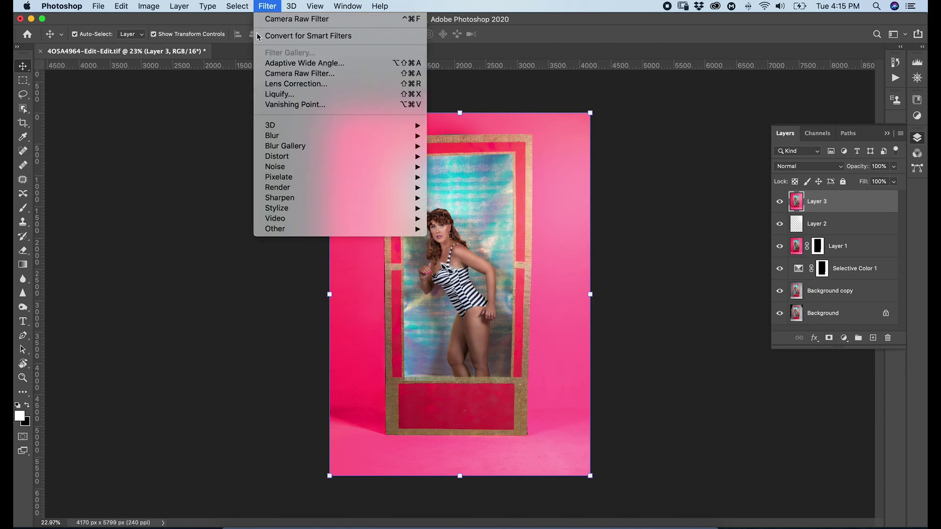
pyautogui.click(279, 74)
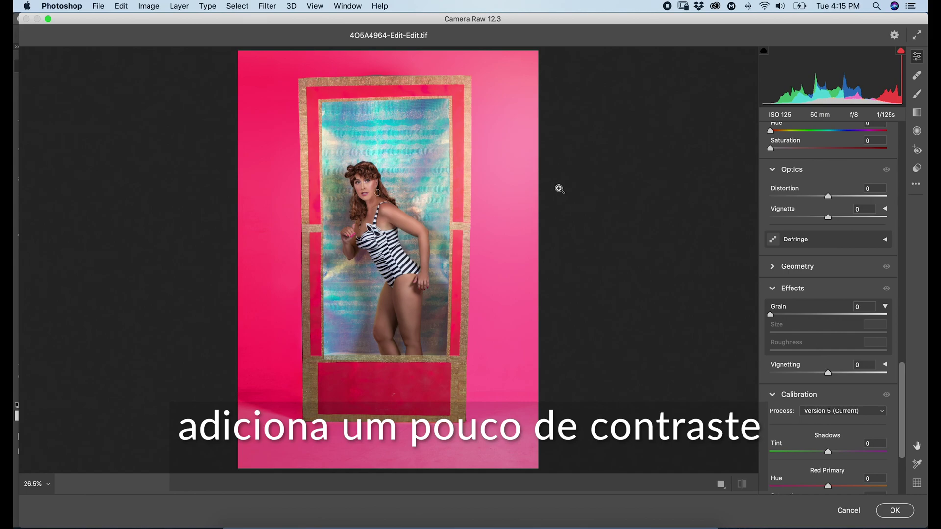
pyautogui.moveTo(907, 392); pyautogui.dragTo(900, 137)
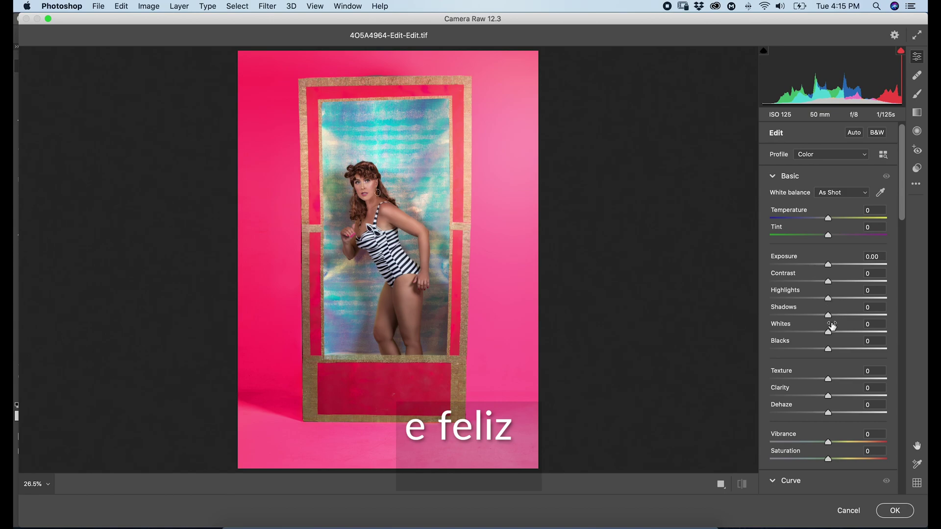
pyautogui.moveTo(828, 281); pyautogui.dragTo(843, 281)
pyautogui.moveTo(828, 315); pyautogui.dragTo(859, 311)
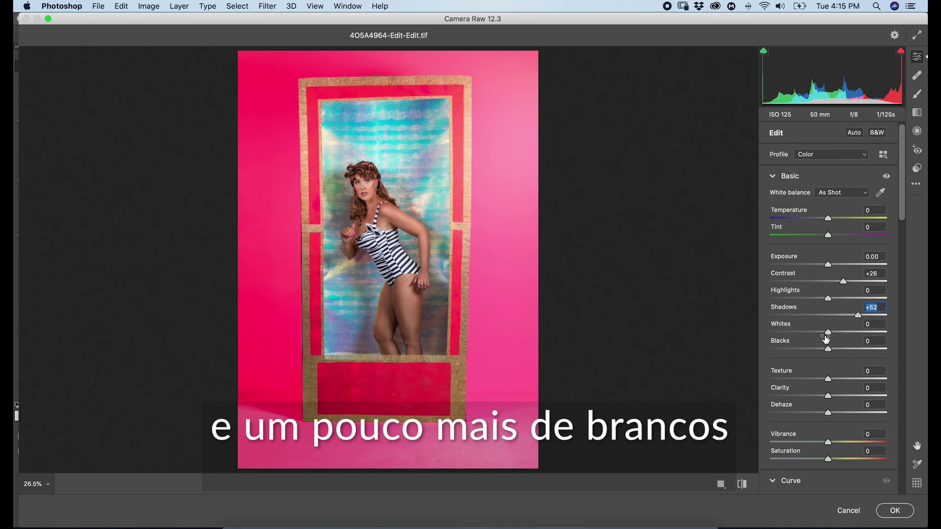
pyautogui.moveTo(828, 351); pyautogui.dragTo(839, 333)
pyautogui.moveTo(828, 298); pyautogui.dragTo(837, 299)
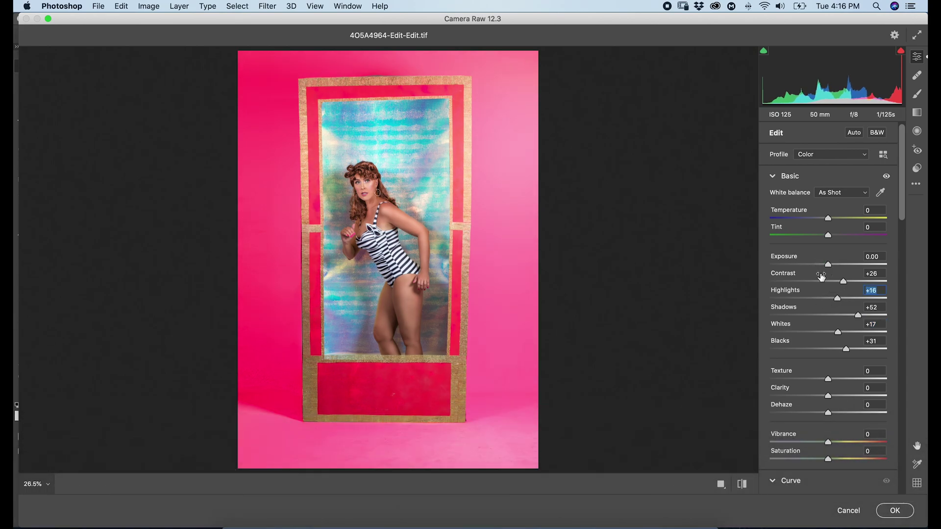
pyautogui.moveTo(903, 180)
pyautogui.mouseDown()
pyautogui.moveTo(905, 231)
pyautogui.moveTo(904, 186)
pyautogui.mouseUp()
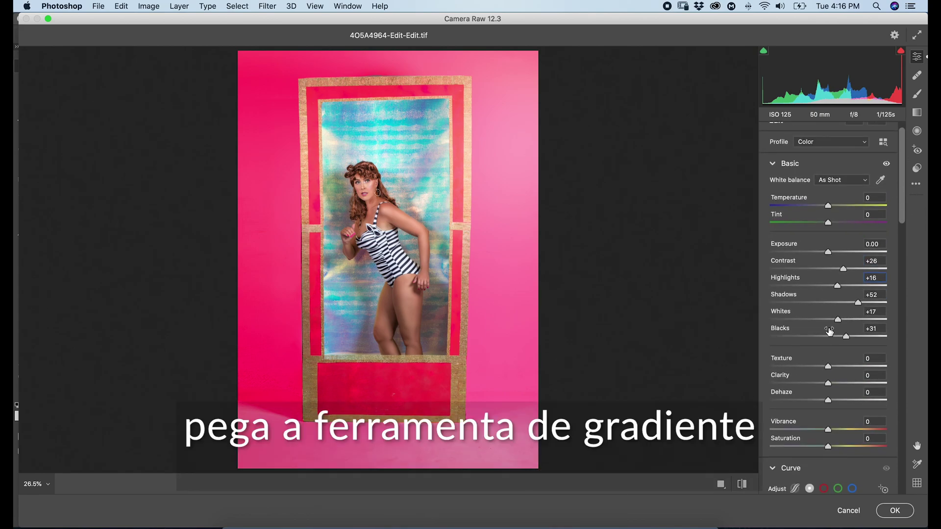
# - Add a graduated filter from the floor up over the box's lower panel, with Highlights -100 and Whites -65, and extend it slightly higher
pyautogui.moveTo(846, 337); pyautogui.dragTo(849, 344)
pyautogui.click(917, 112)
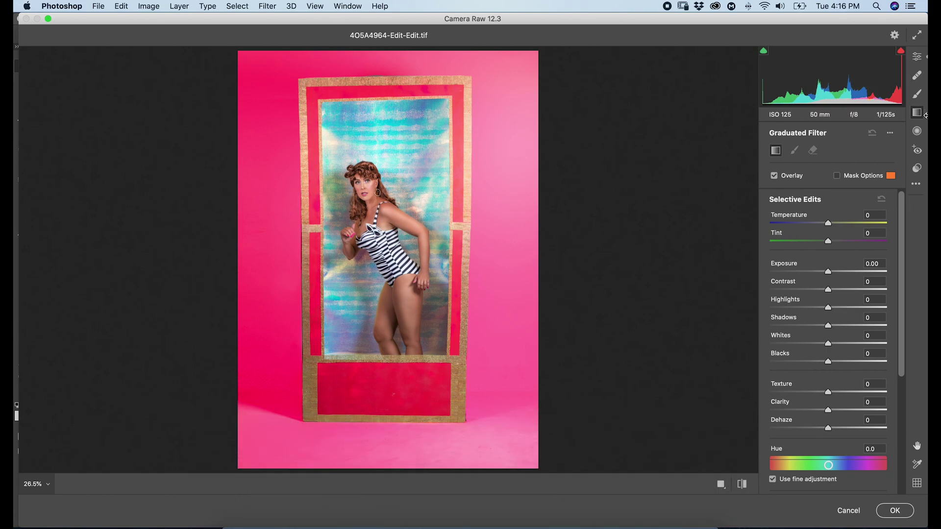
pyautogui.moveTo(398, 456)
pyautogui.mouseDown()
pyautogui.moveTo(400, 396)
pyautogui.moveTo(380, 402)
pyautogui.moveTo(388, 398)
pyautogui.moveTo(368, 392)
pyautogui.mouseUp()
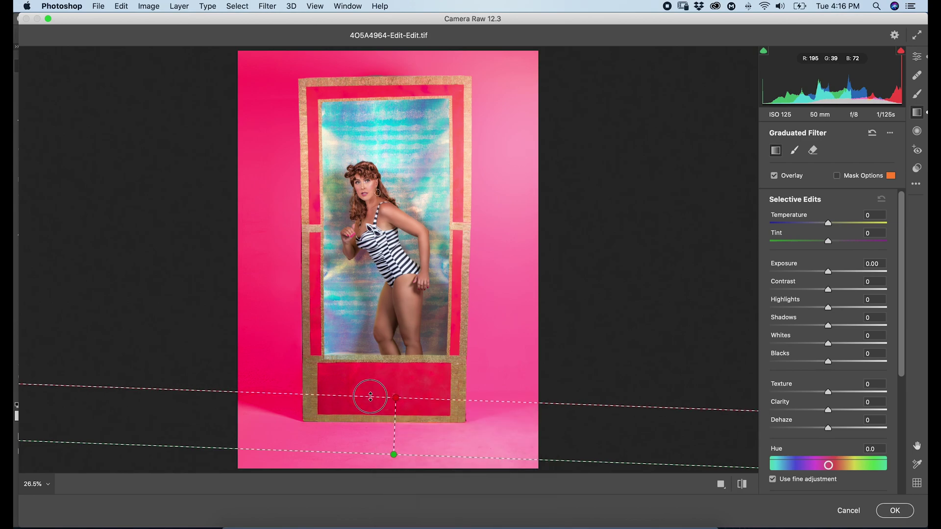
pyautogui.moveTo(826, 306); pyautogui.dragTo(760, 315)
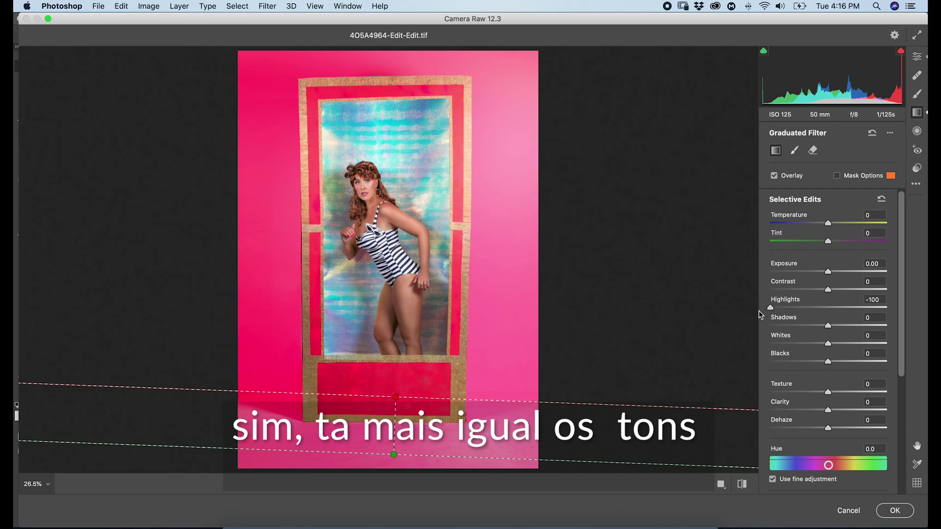
pyautogui.moveTo(827, 344); pyautogui.dragTo(790, 350)
pyautogui.moveTo(398, 400); pyautogui.dragTo(394, 374)
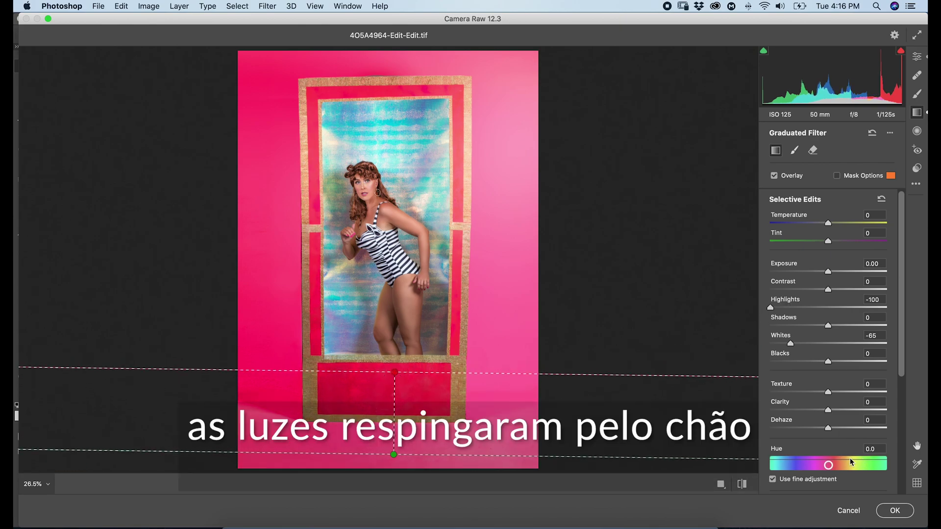
# - Set the floor gradient's Exposure to -0.25 and Contrast to +42, and apply the Camera Raw filter to Layer 3
pyautogui.moveTo(827, 272); pyautogui.dragTo(826, 273)
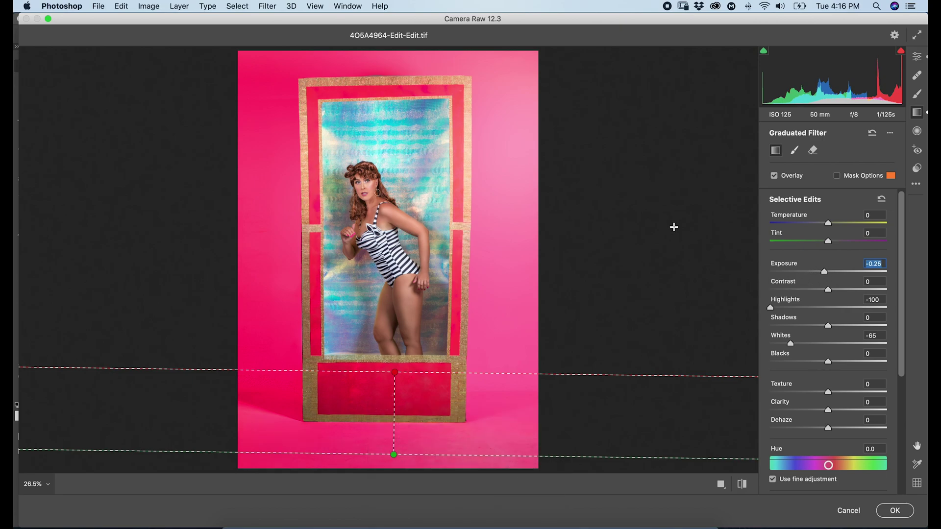
pyautogui.moveTo(828, 292); pyautogui.dragTo(852, 290)
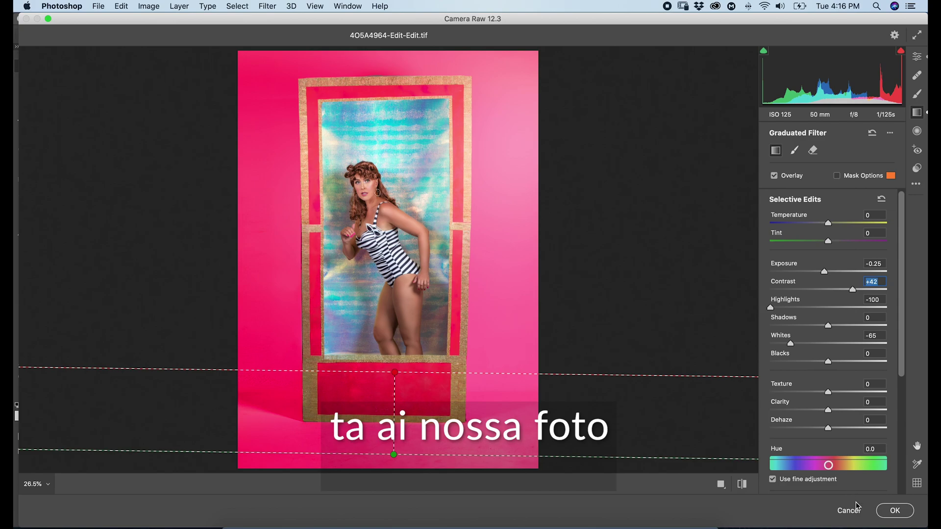
pyautogui.click(894, 512)
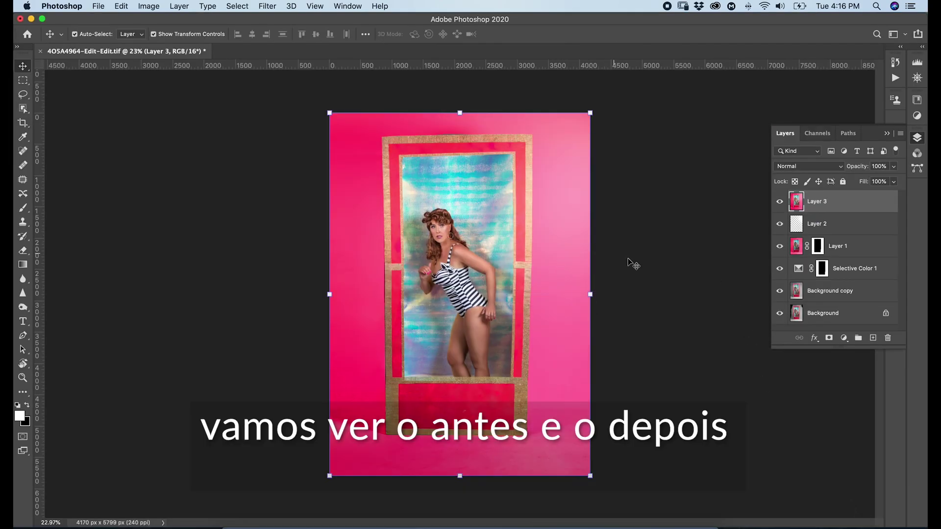
# - Delete Layer 2, Layer 1, Selective Color 1 and Background copy, keeping only Layer 3 and the Background
pyautogui.press('m')
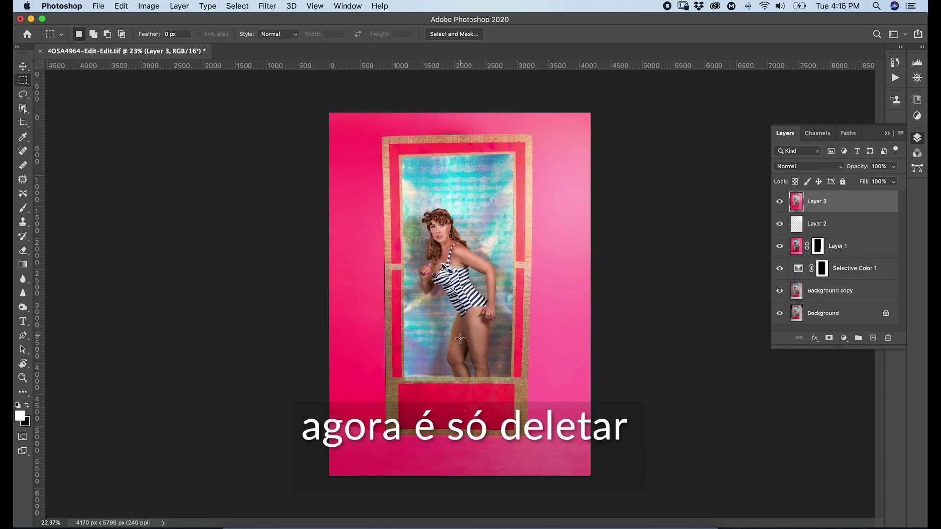
pyautogui.scroll(5, 426, 294)
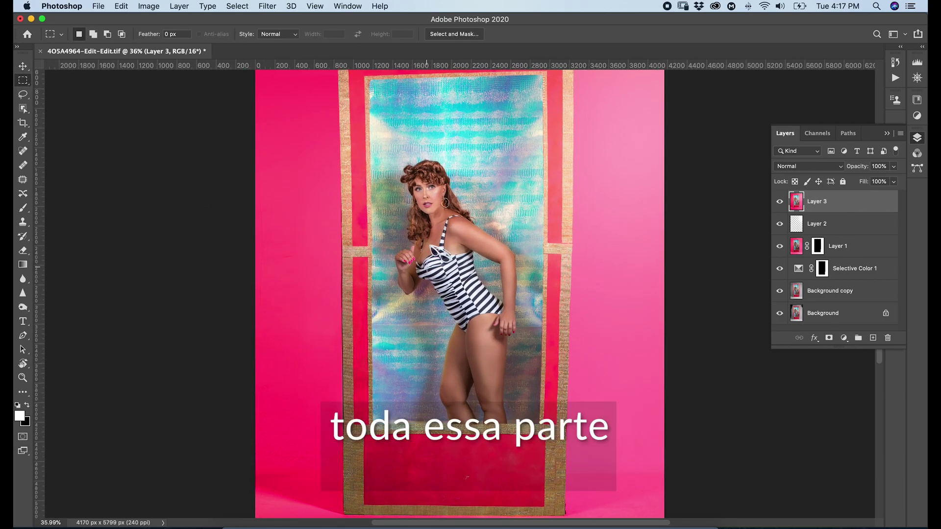
pyautogui.scroll(2, 425, 267)
pyautogui.scroll(-2, 425, 265)
pyautogui.click(853, 229)
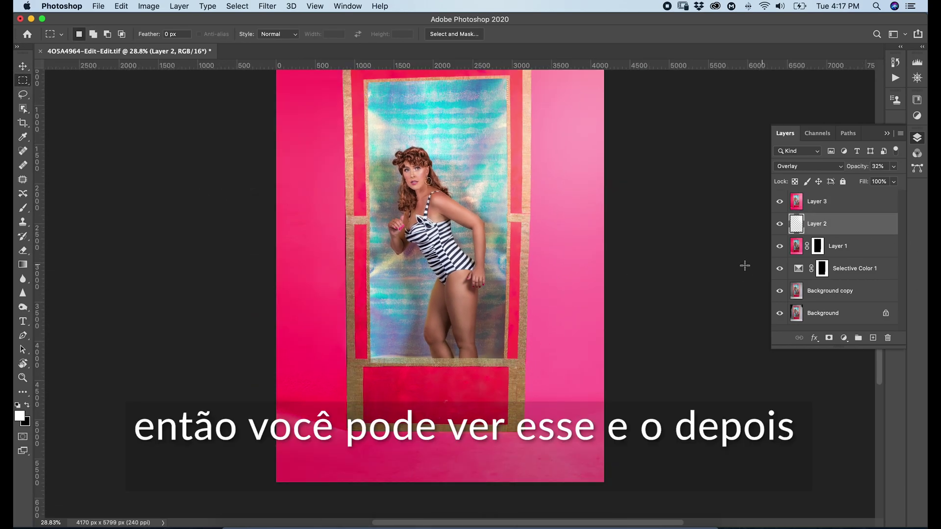
pyautogui.keyDown('shift'); pyautogui.click(852, 294); pyautogui.keyUp('shift')
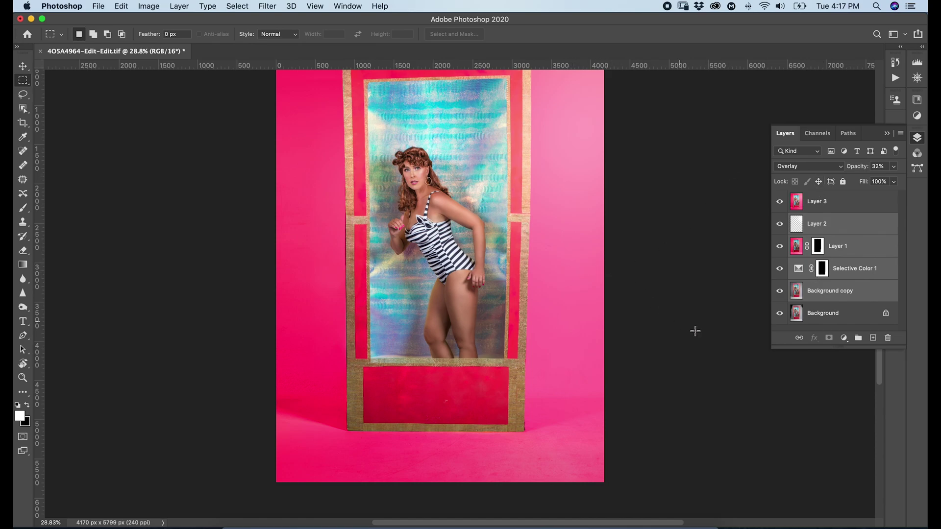
pyautogui.press('Delete')
# - Compare the retouched portrait with the original by hiding and showing Layer 3 several times, leaving it visible
pyautogui.click(798, 203)
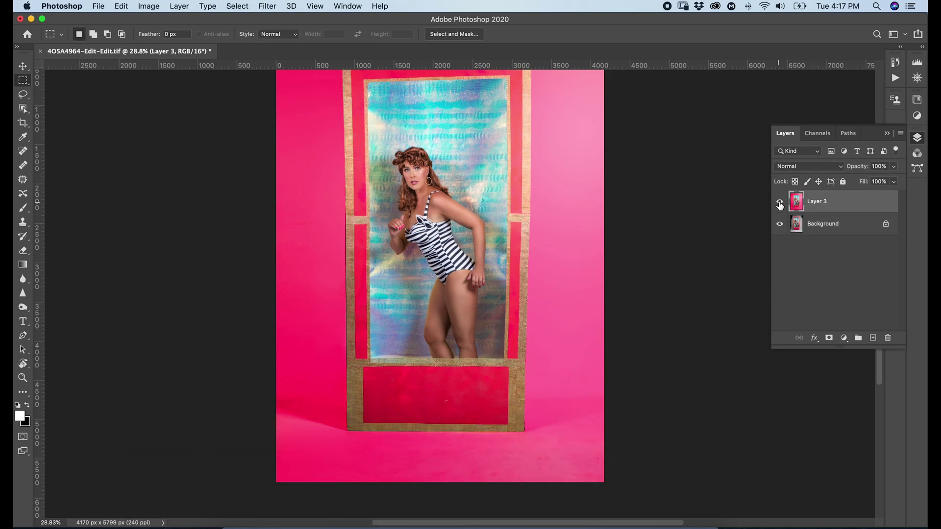
pyautogui.click(780, 204)
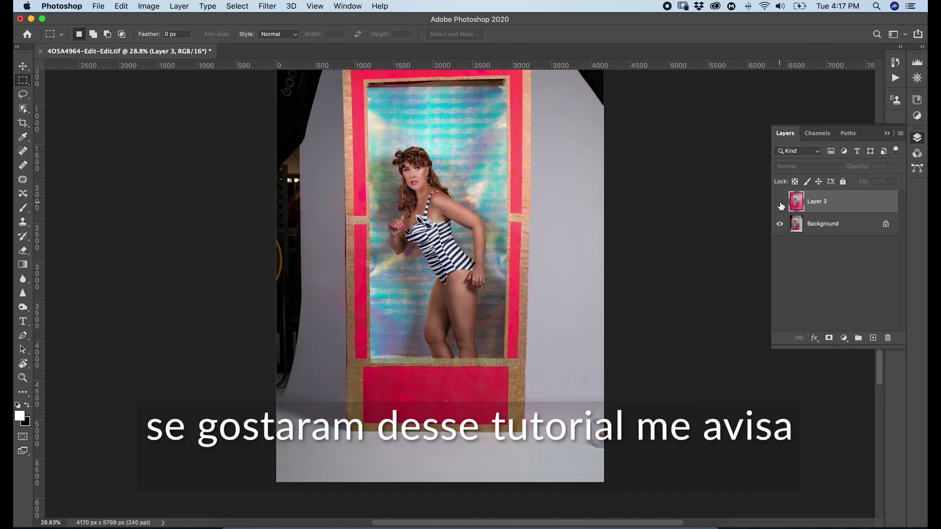
pyautogui.click(780, 203)
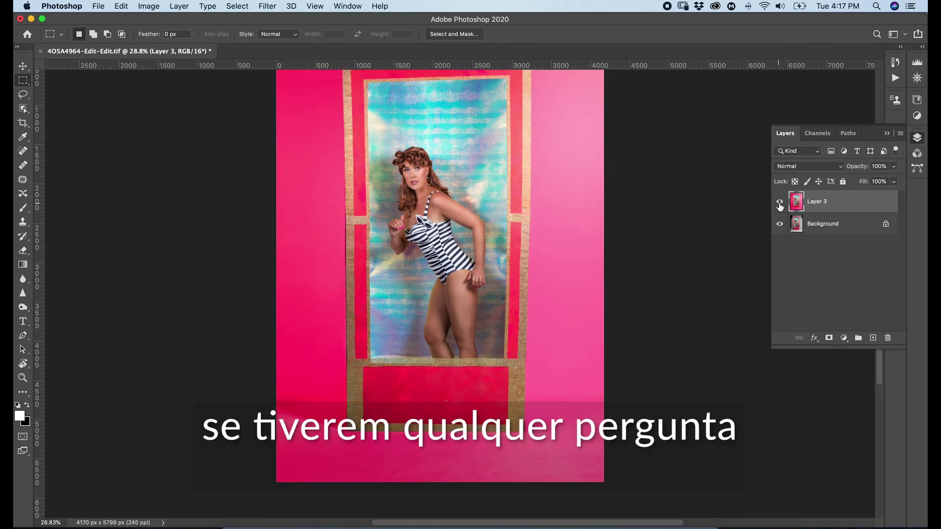
pyautogui.click(780, 203)
pyautogui.click(780, 204)
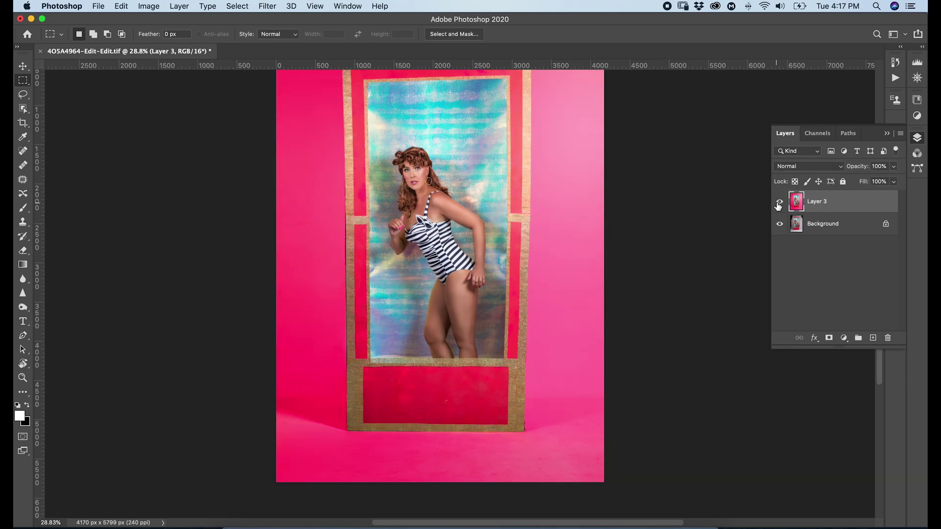
pyautogui.scroll(-2, 679, 190)
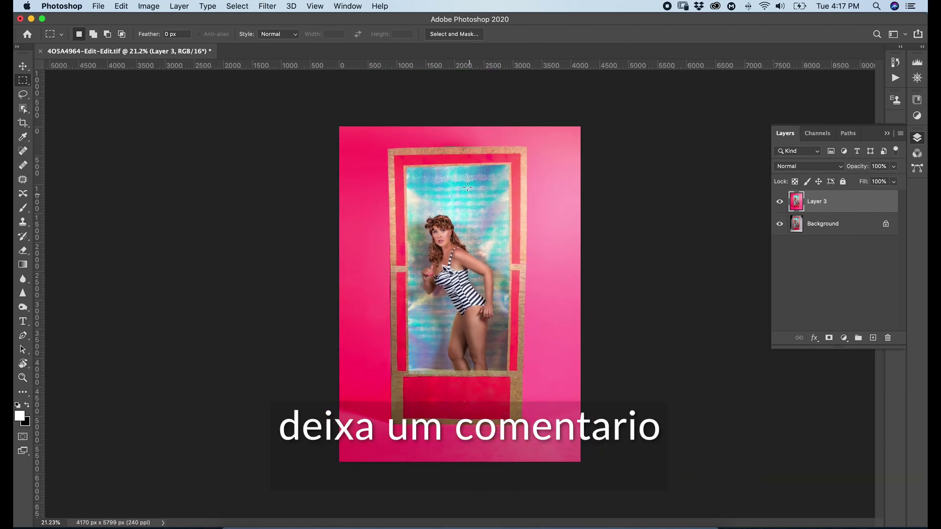
pyautogui.click(779, 203)
pyautogui.click(779, 203)
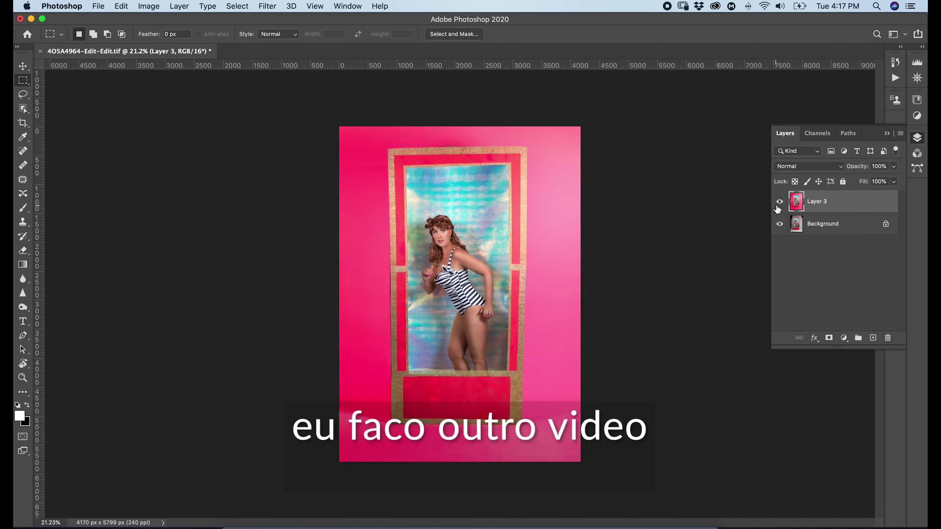